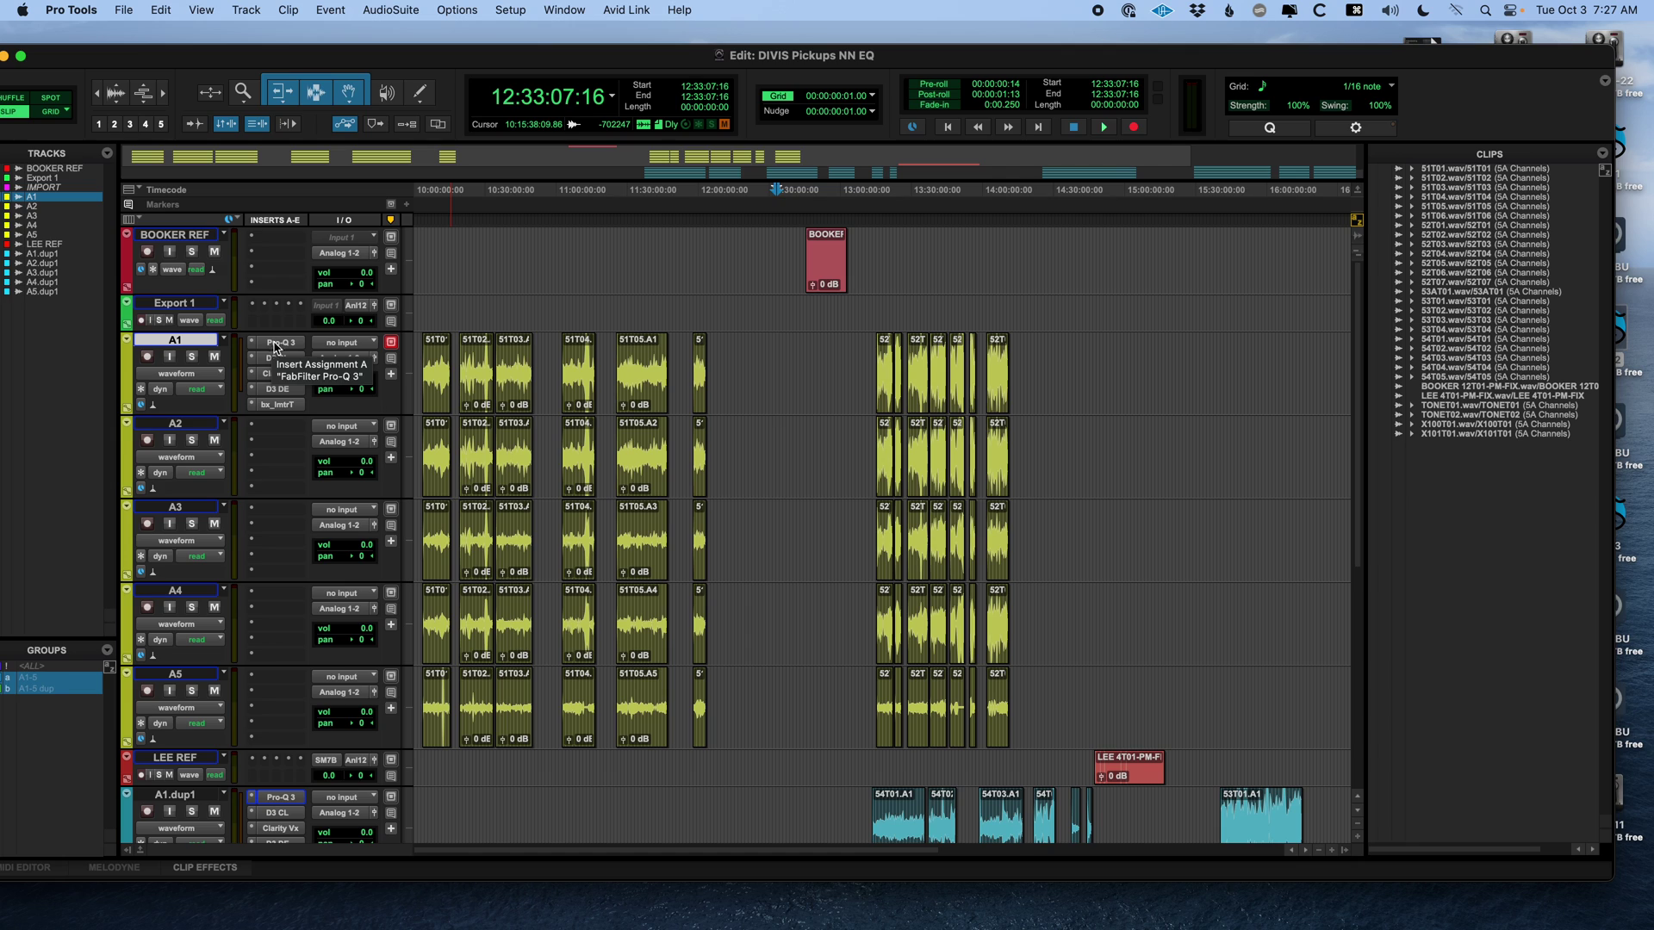
pyautogui.click(390, 11)
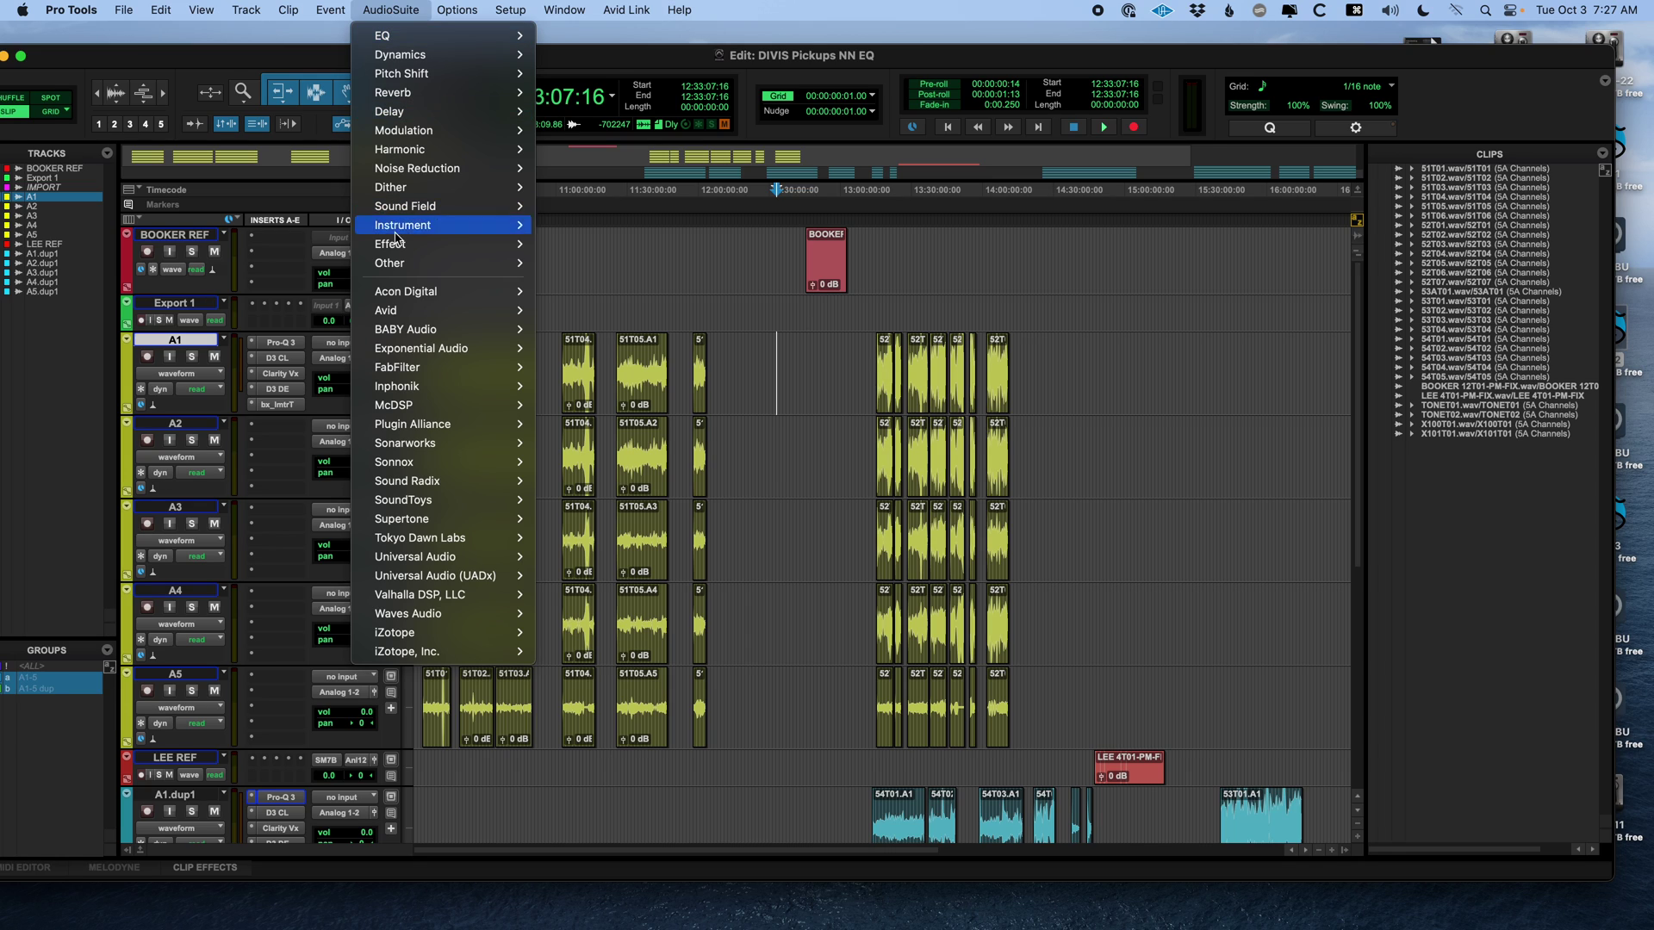
pyautogui.moveTo(402, 40)
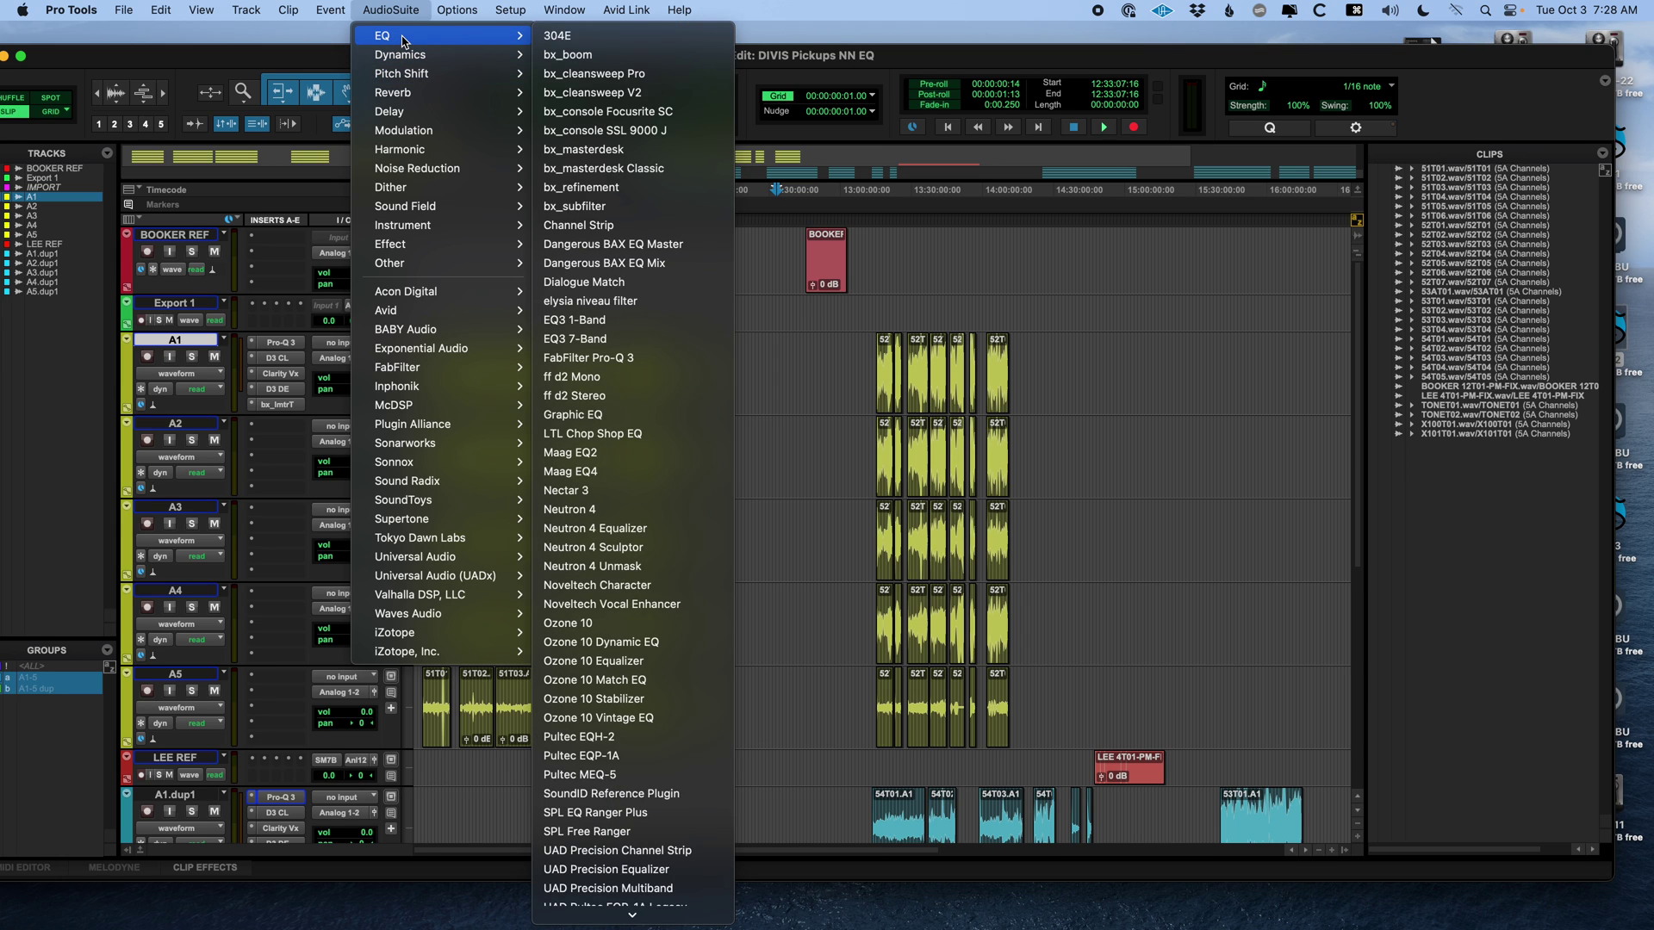
pyautogui.click(841, 383)
# - Select the 51T05.A1 clip on track A1 and save the session
pyautogui.click(644, 398)
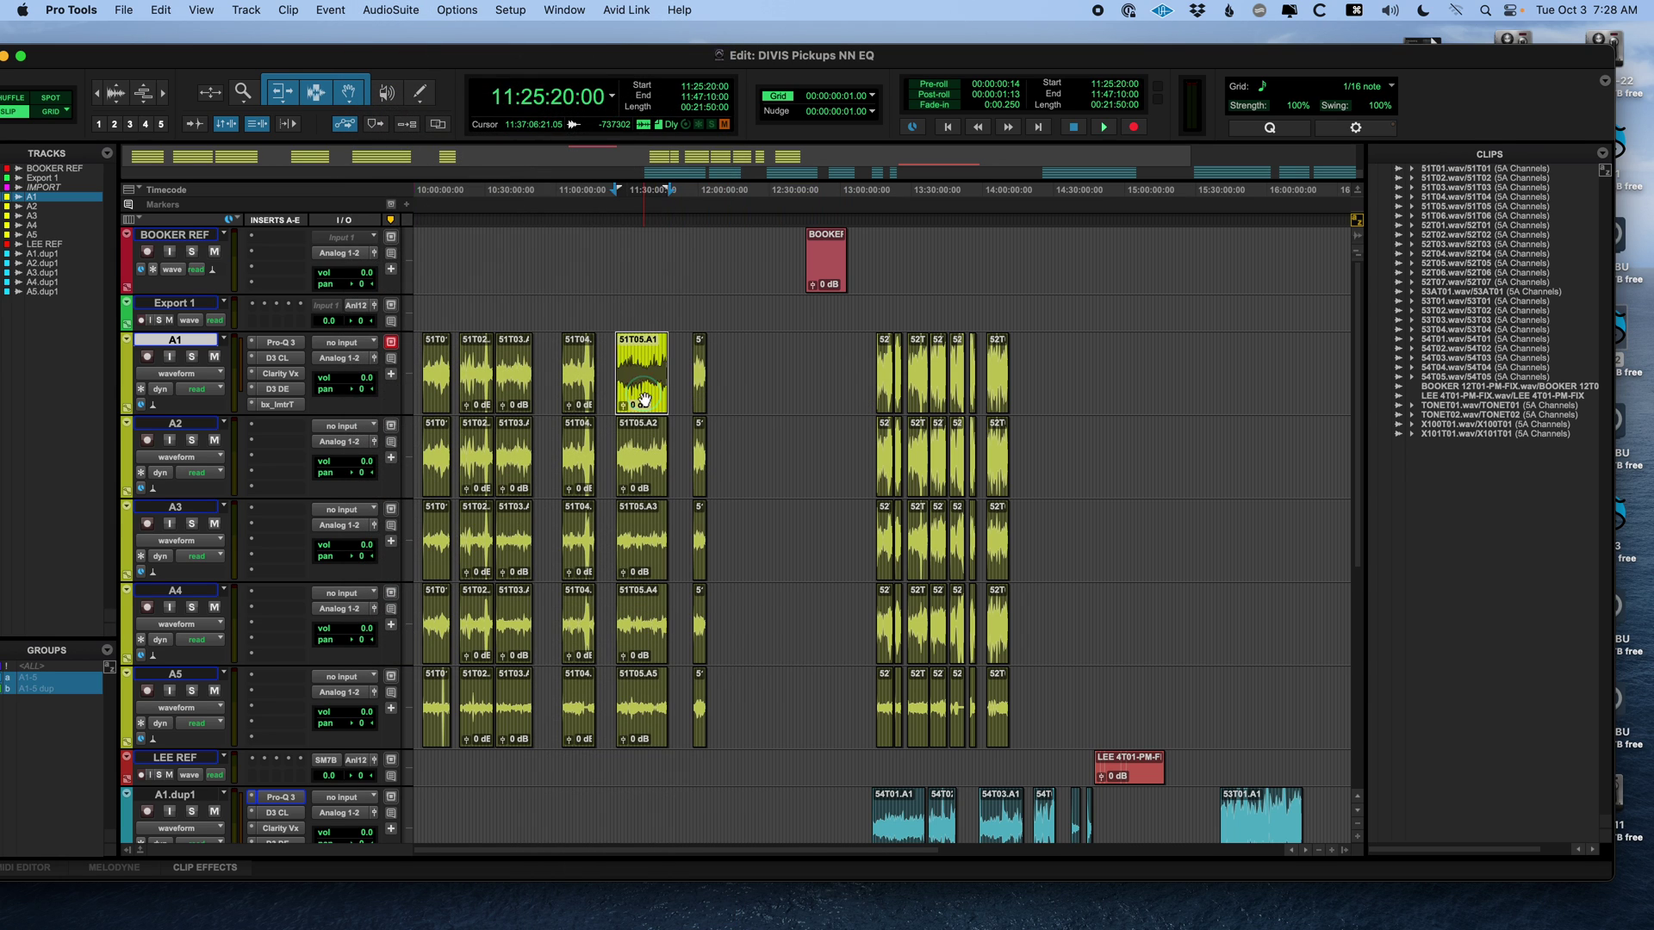
pyautogui.press('super+bracketright')
pyautogui.press('super+bracketright')
pyautogui.press('super+bracketright')
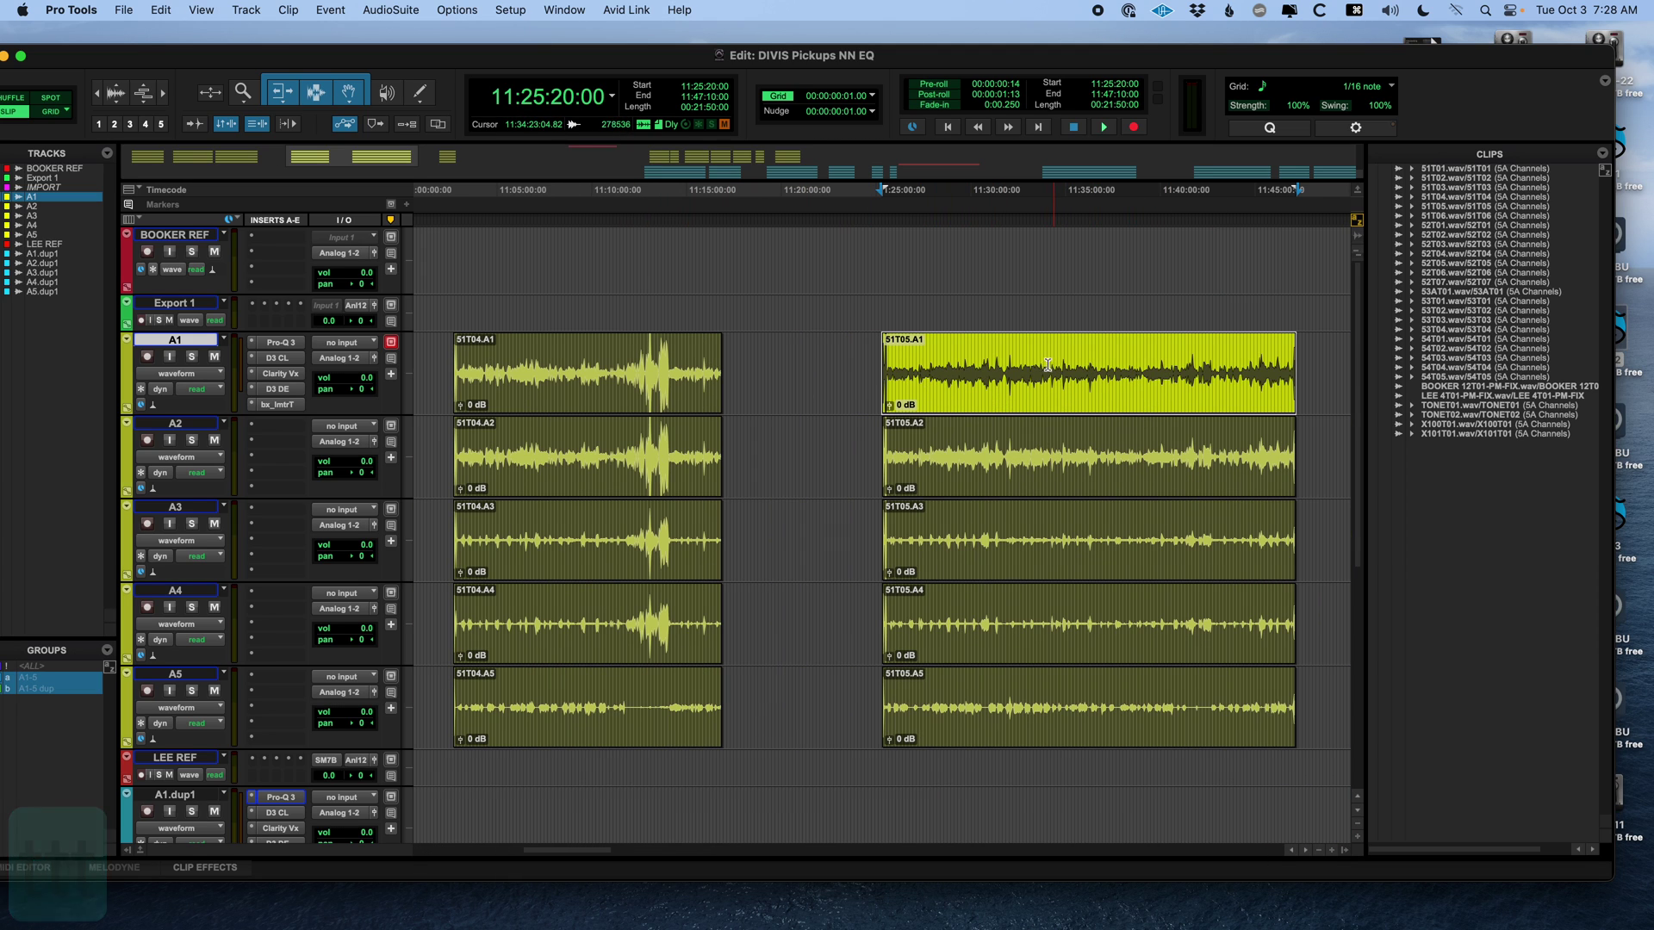
pyautogui.press('super+bracketleft')
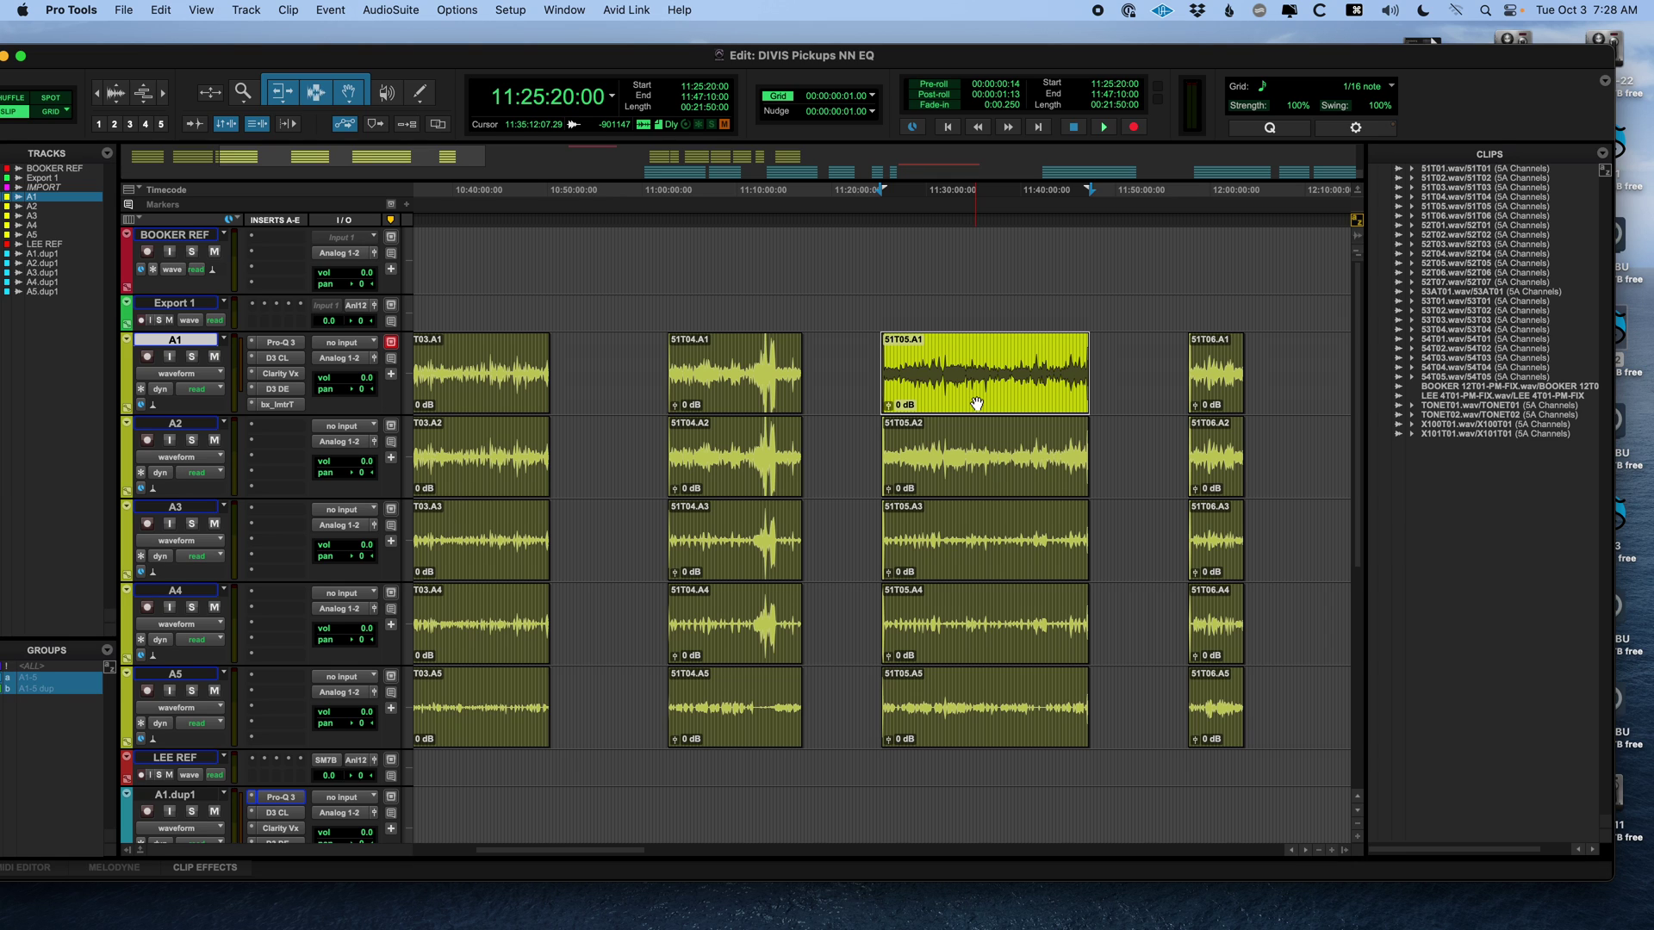
pyautogui.press('super+bracketleft')
pyautogui.press('super+bracketleft')
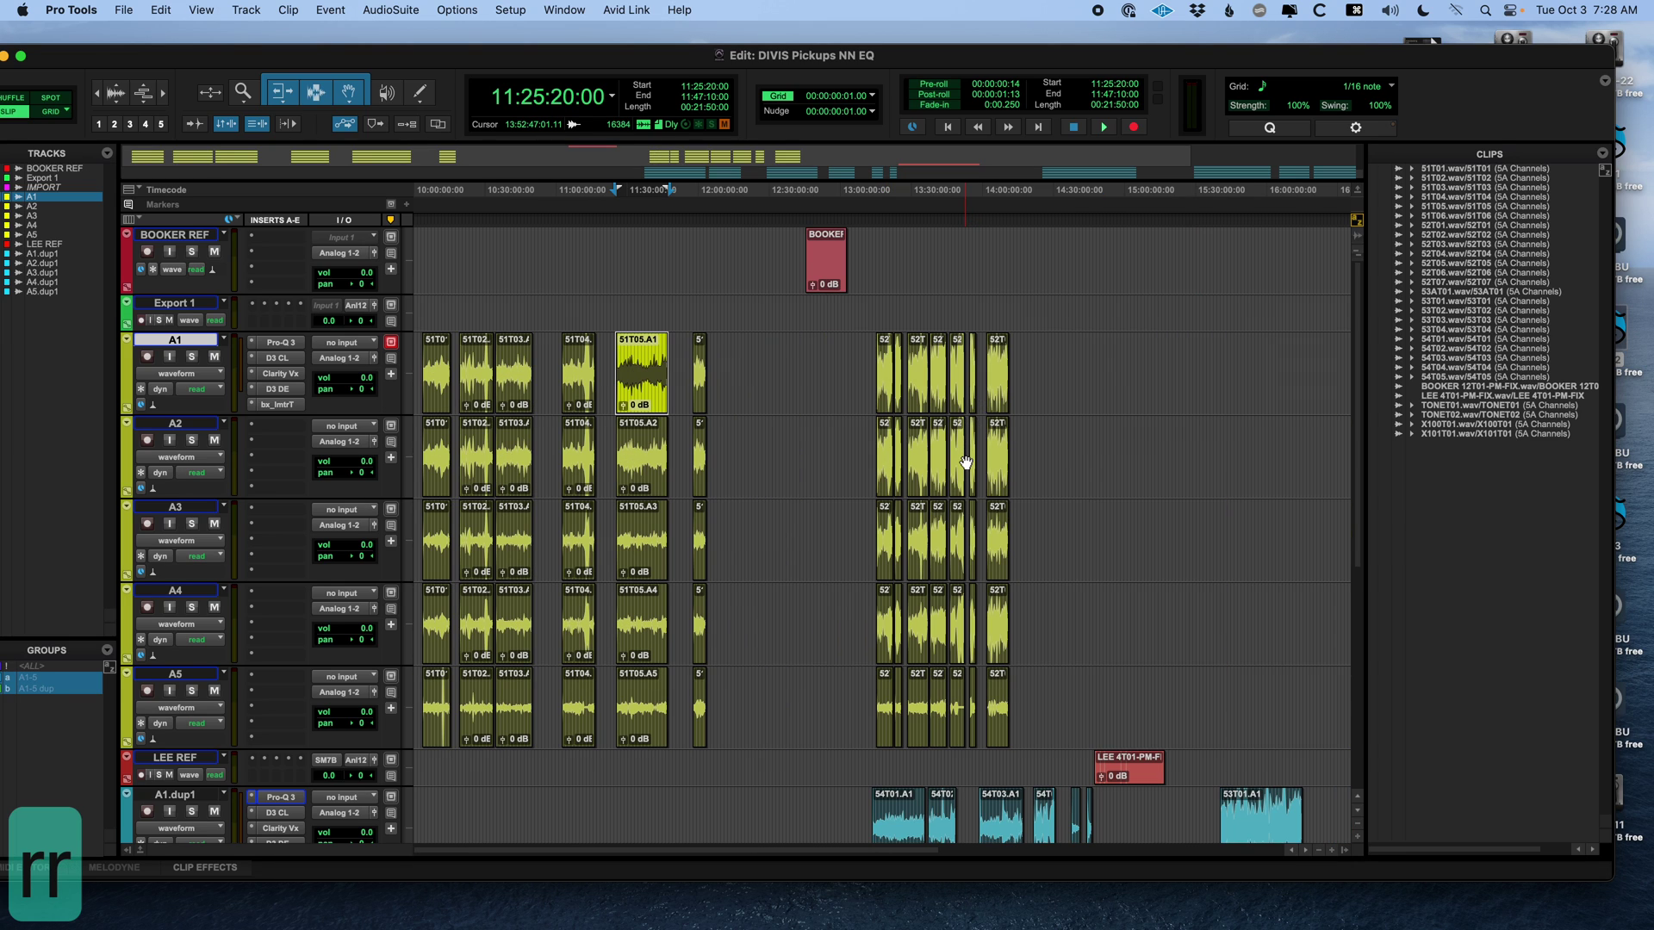
pyautogui.press('super+s')
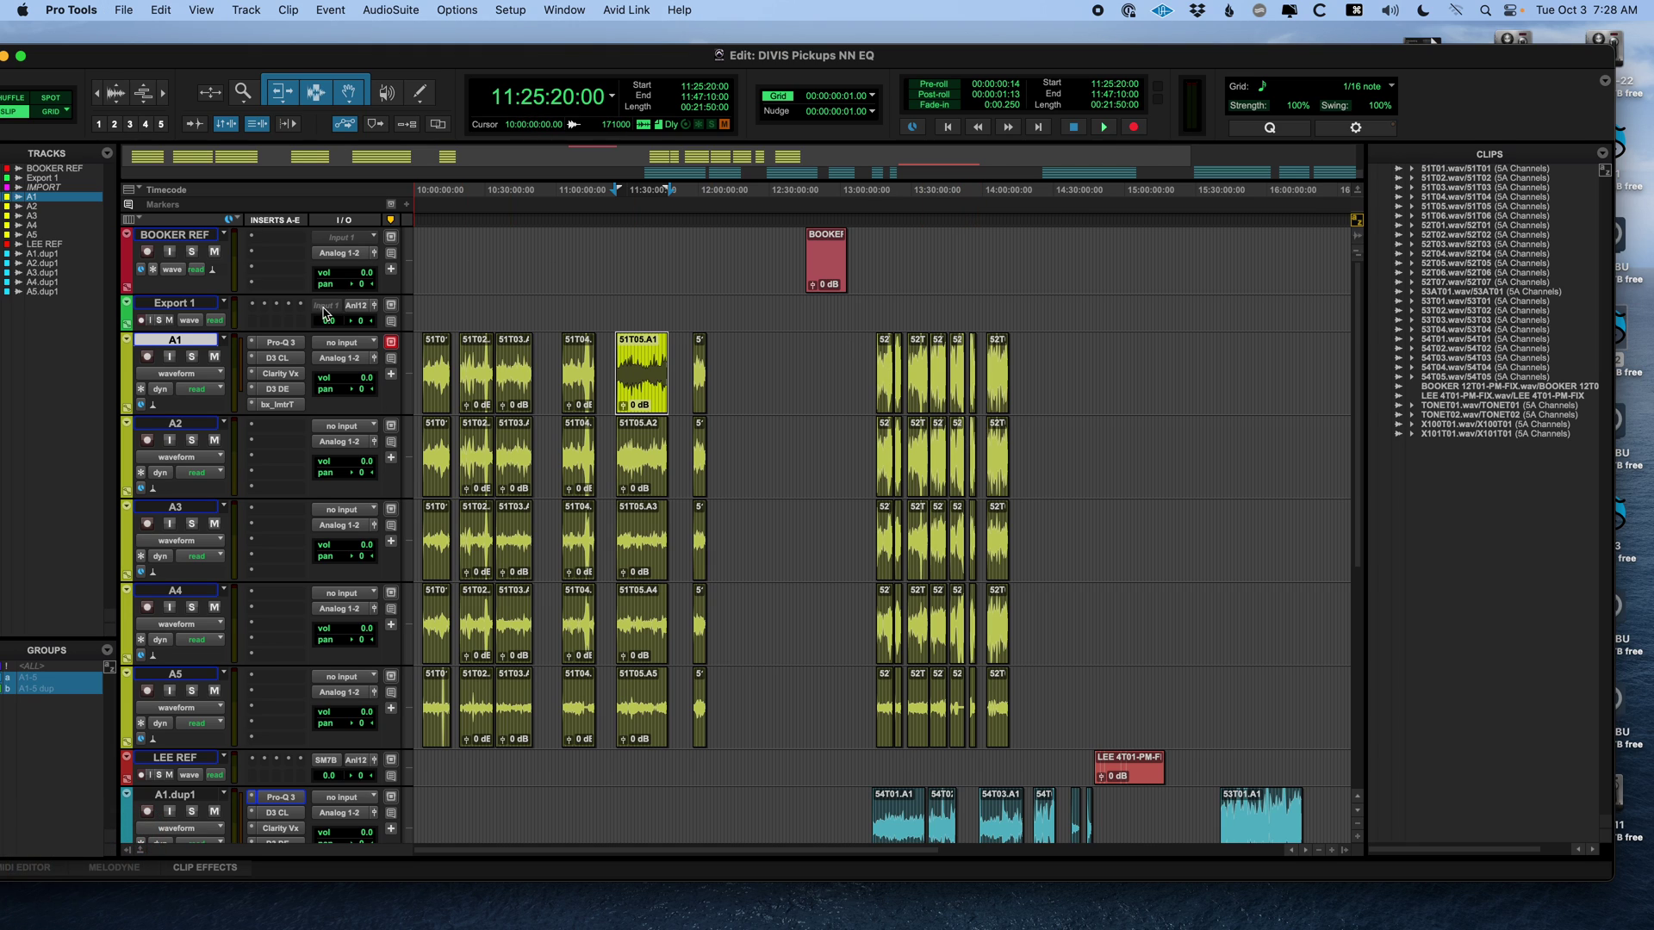
# - Copy the EQ settings from the Pro-Q 3 insert on track A1 and close the plug-in window
pyautogui.click(284, 343)
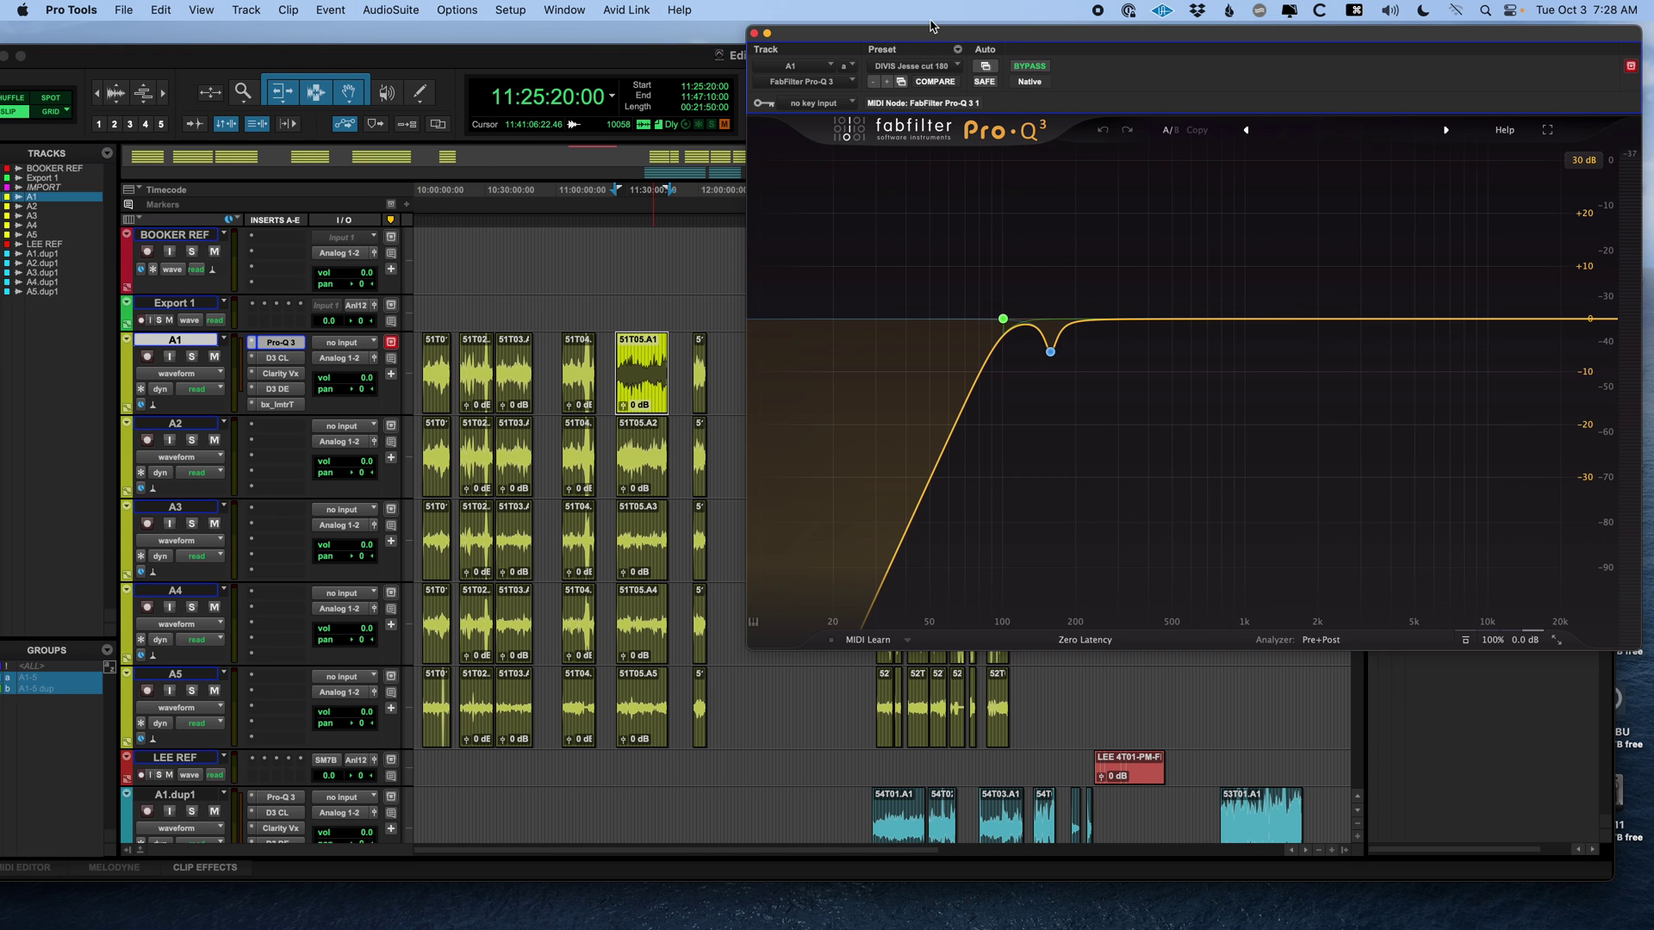
pyautogui.moveTo(928, 36); pyautogui.dragTo(743, 170)
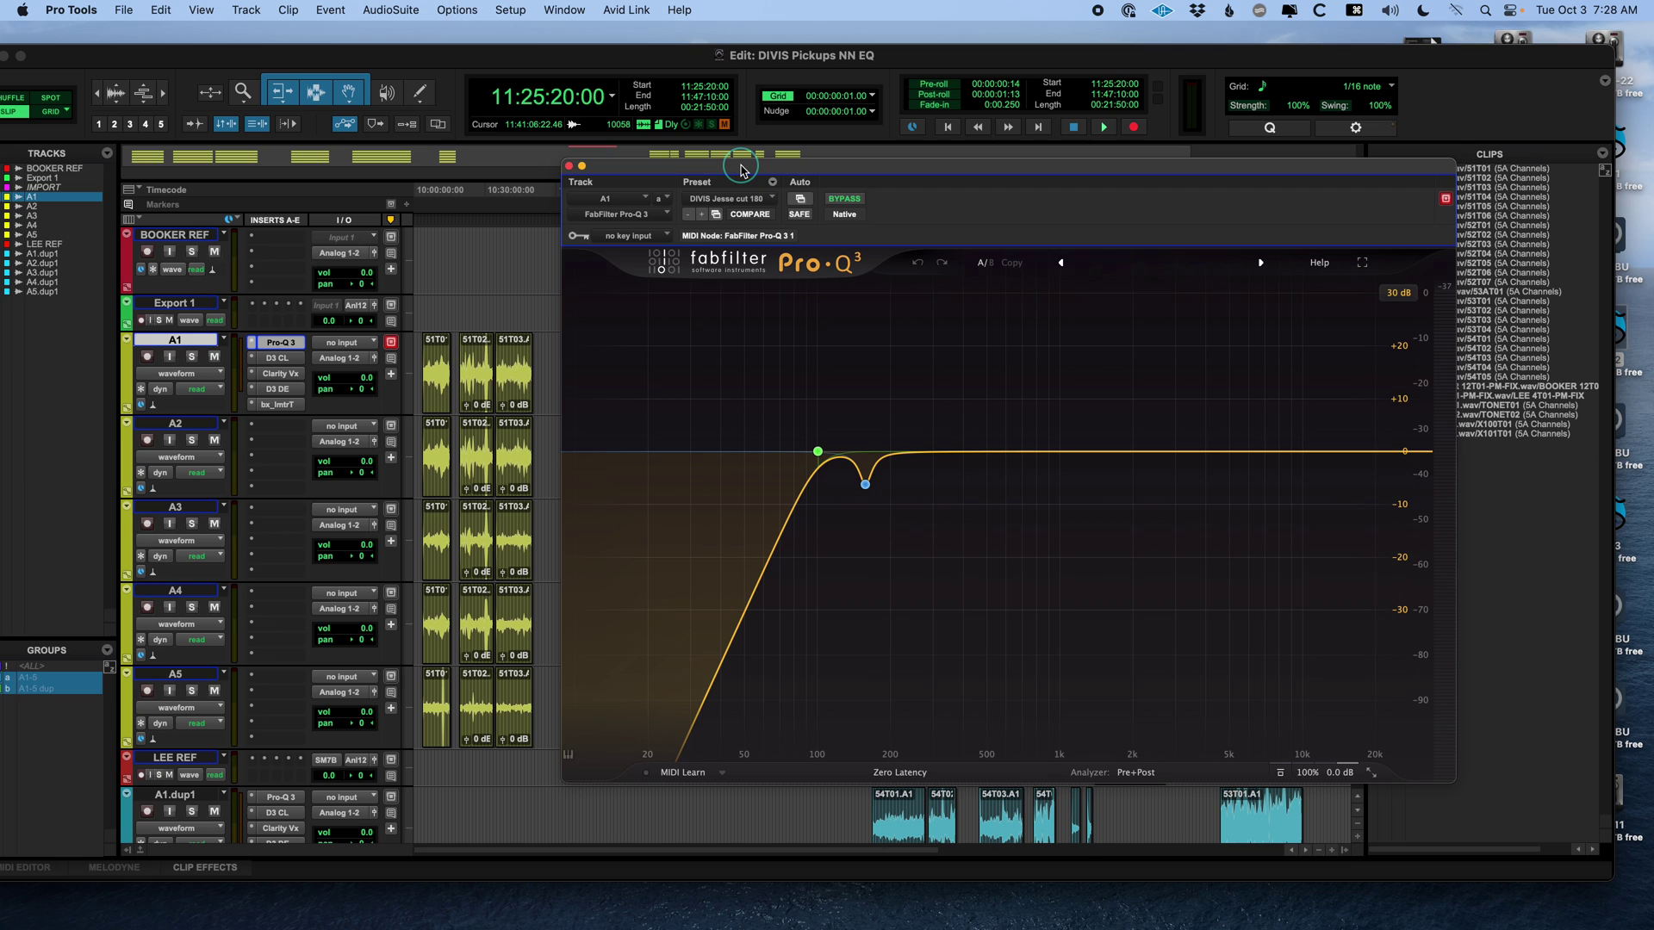
pyautogui.moveTo(744, 170); pyautogui.dragTo(700, 82)
pyautogui.moveTo(830, 360)
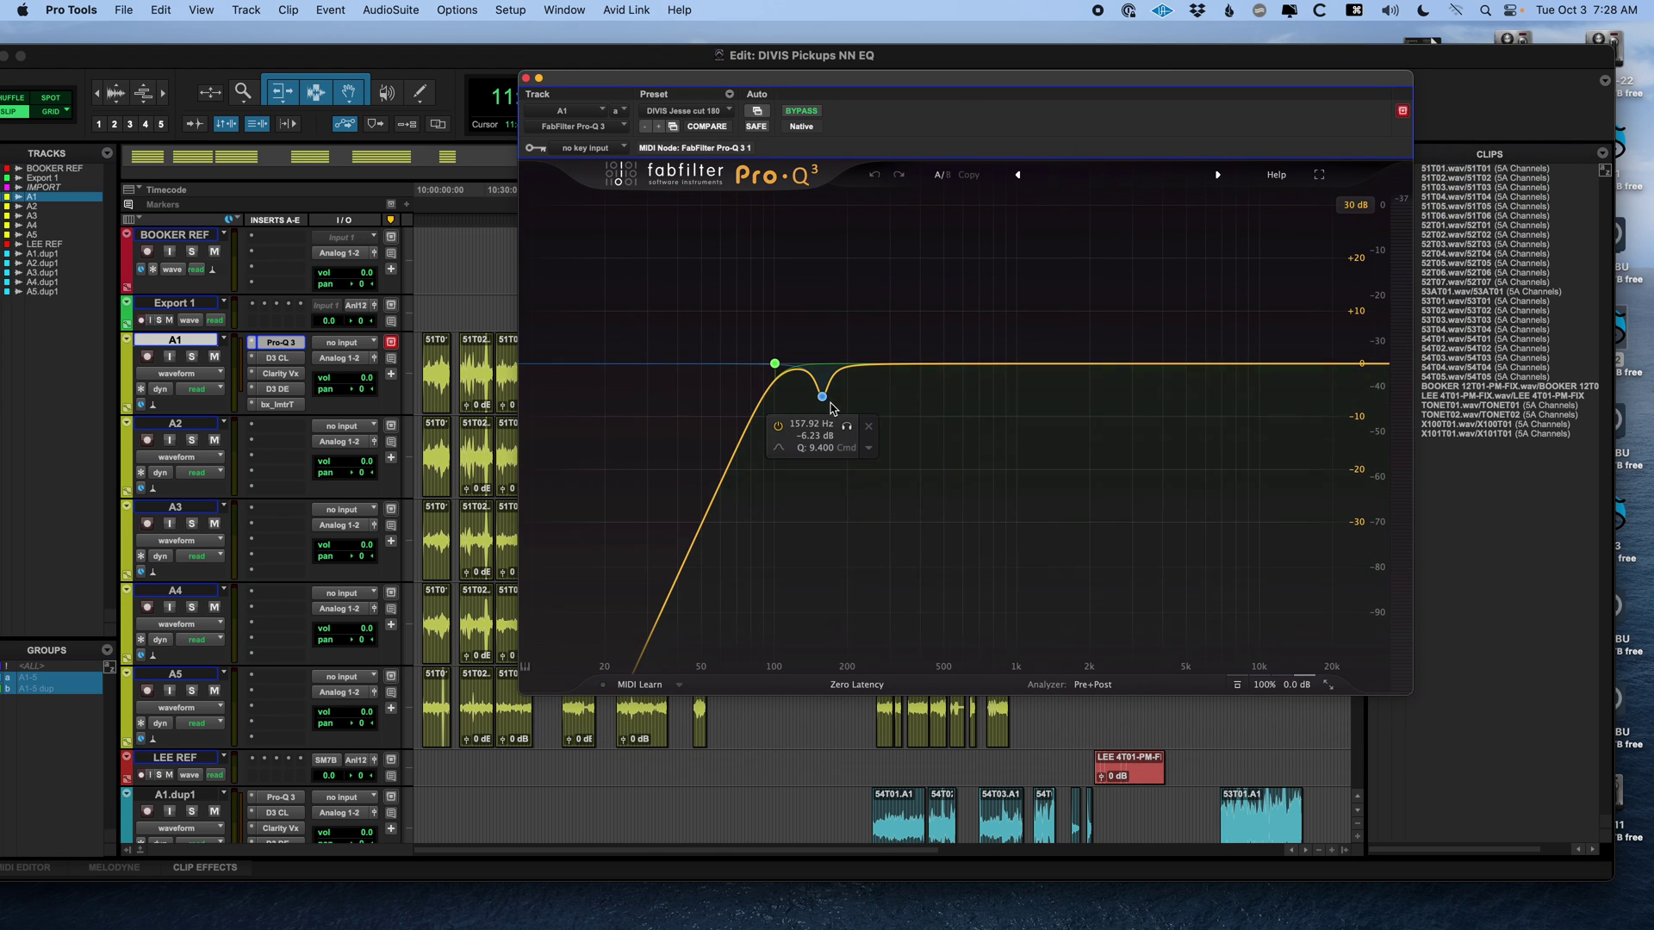
pyautogui.moveTo(888, 78); pyautogui.dragTo(819, 467)
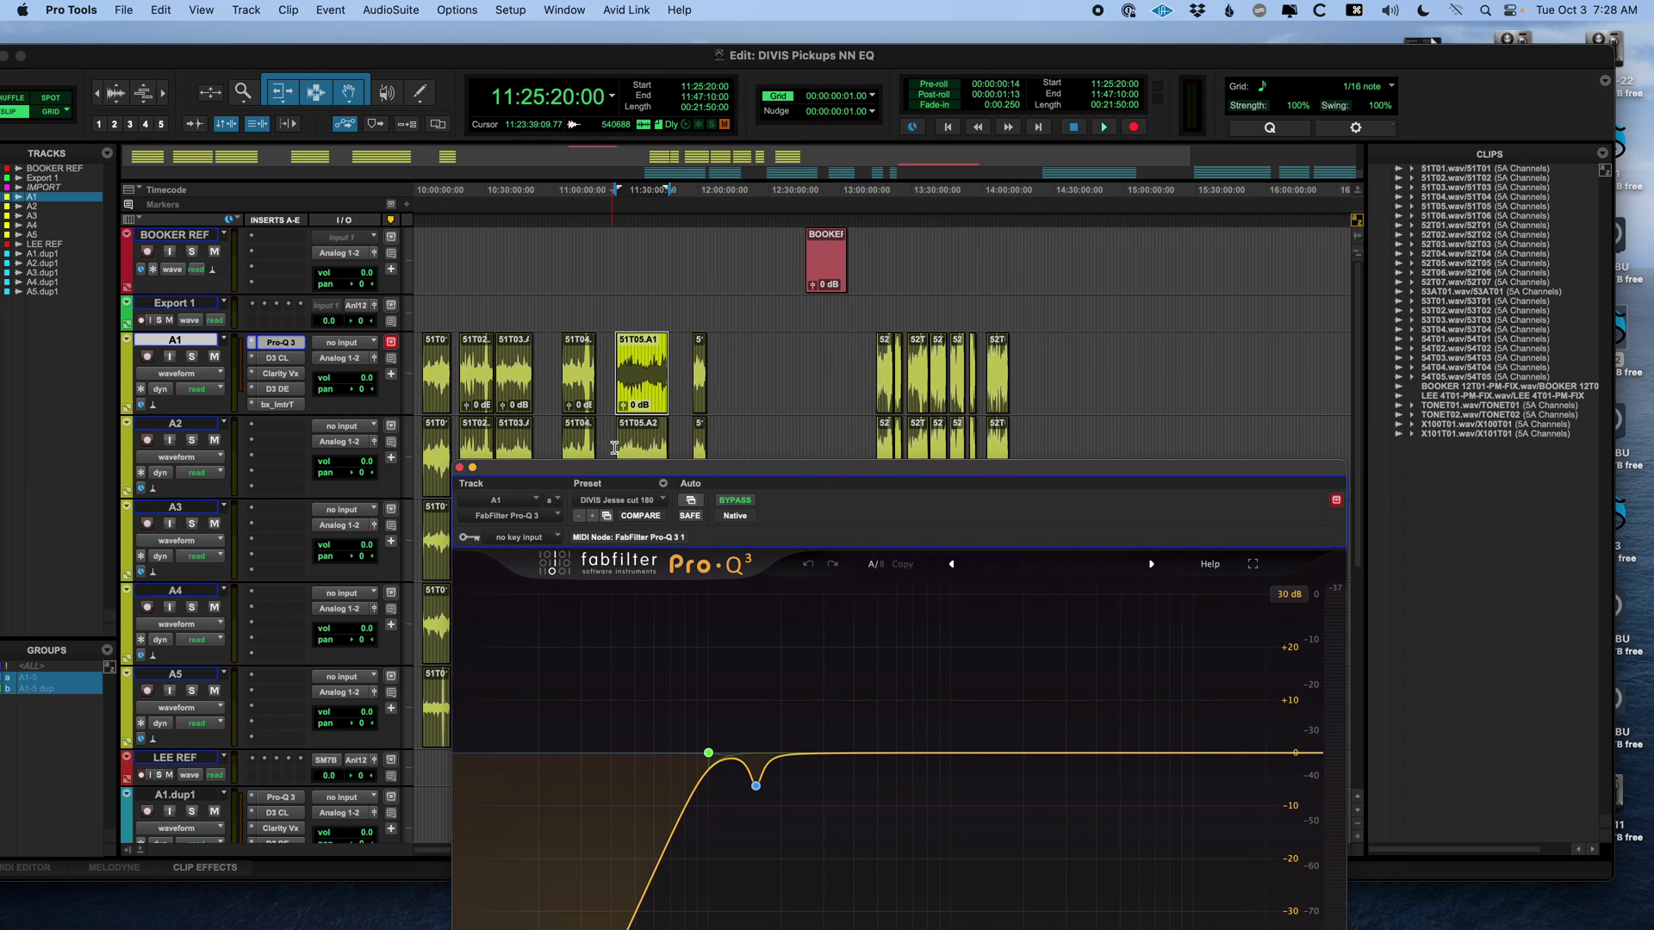
pyautogui.moveTo(624, 473); pyautogui.dragTo(627, 243)
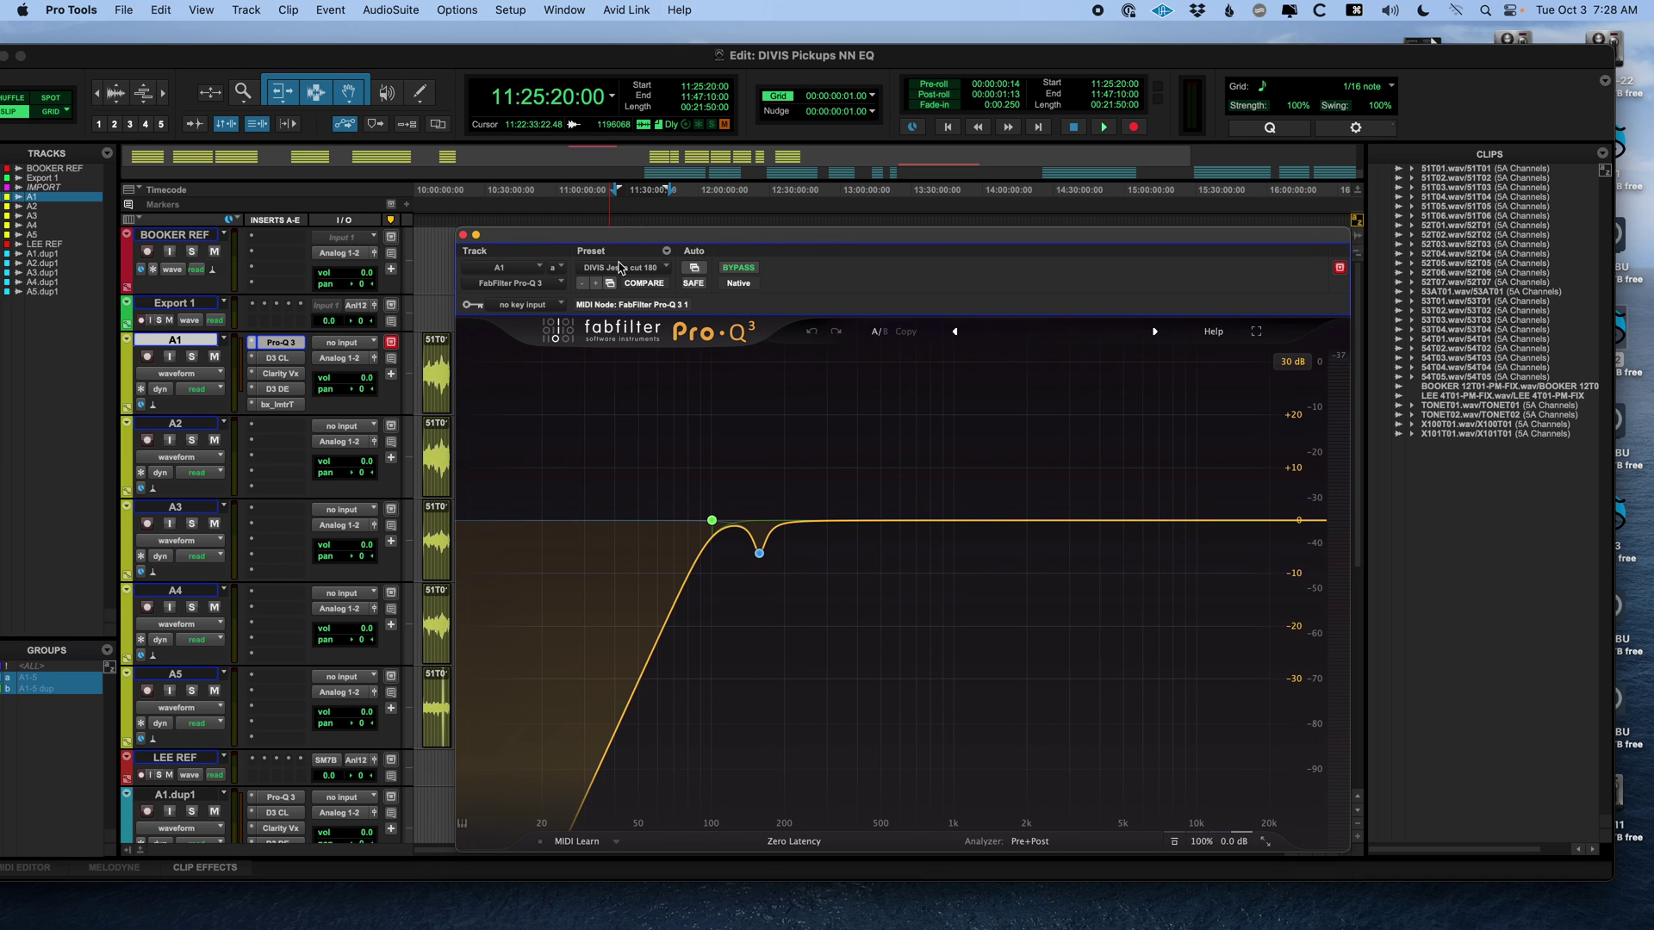
pyautogui.moveTo(627, 238); pyautogui.dragTo(652, 169)
pyautogui.click(706, 488)
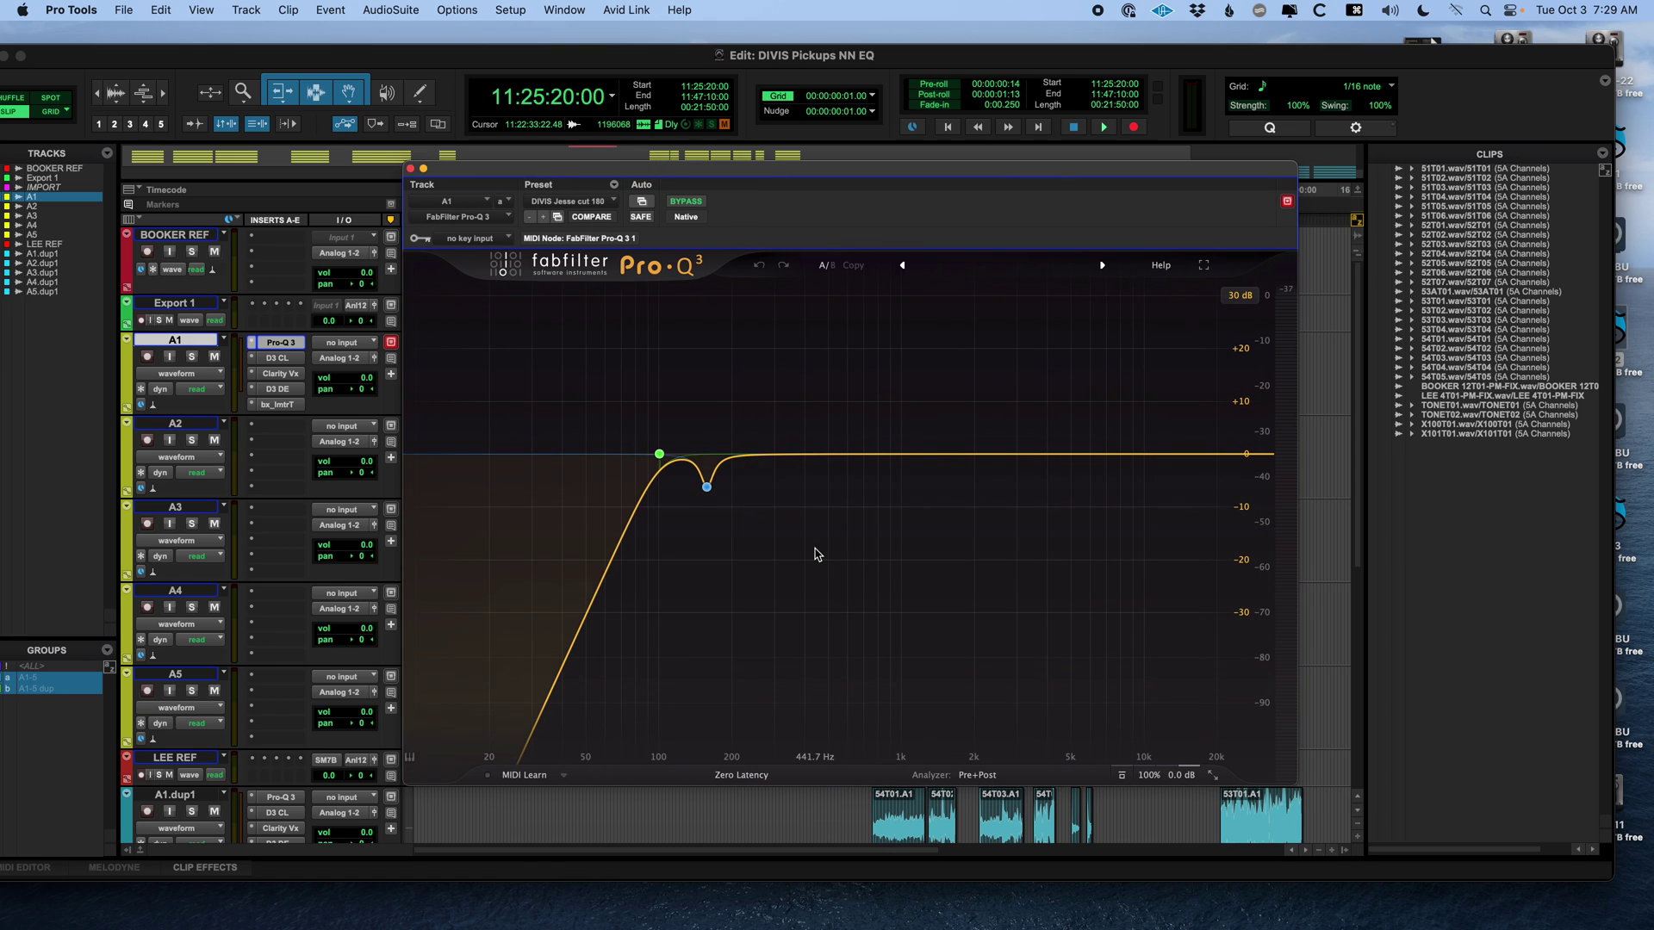
pyautogui.press('shift+super+c')
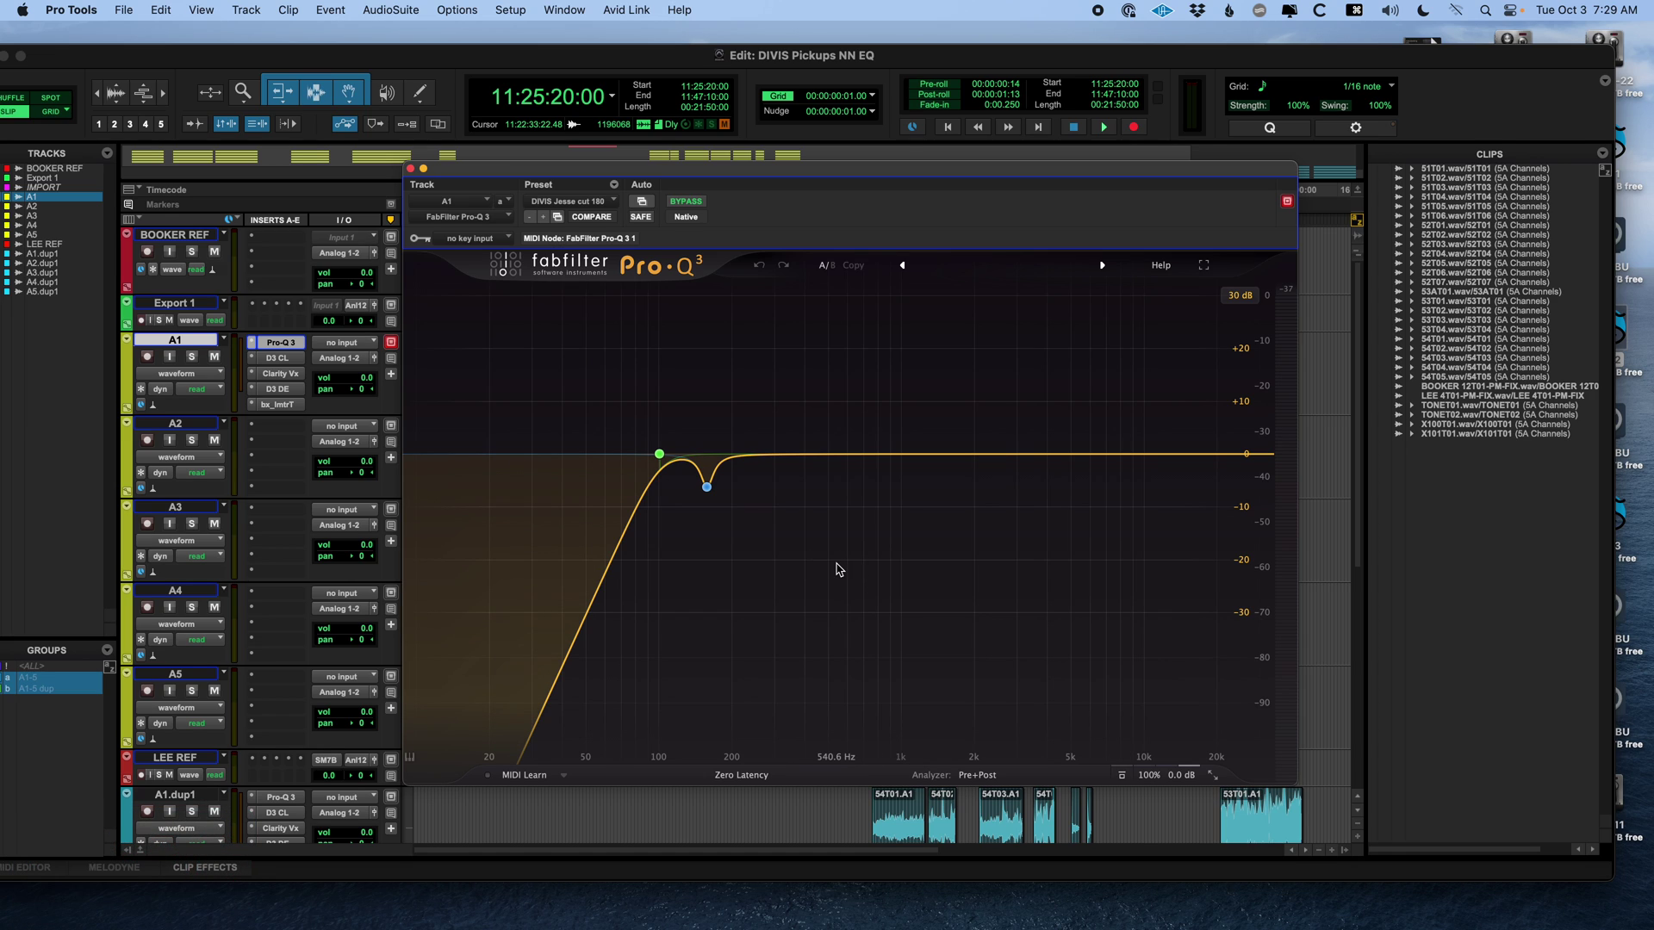
pyautogui.click(411, 169)
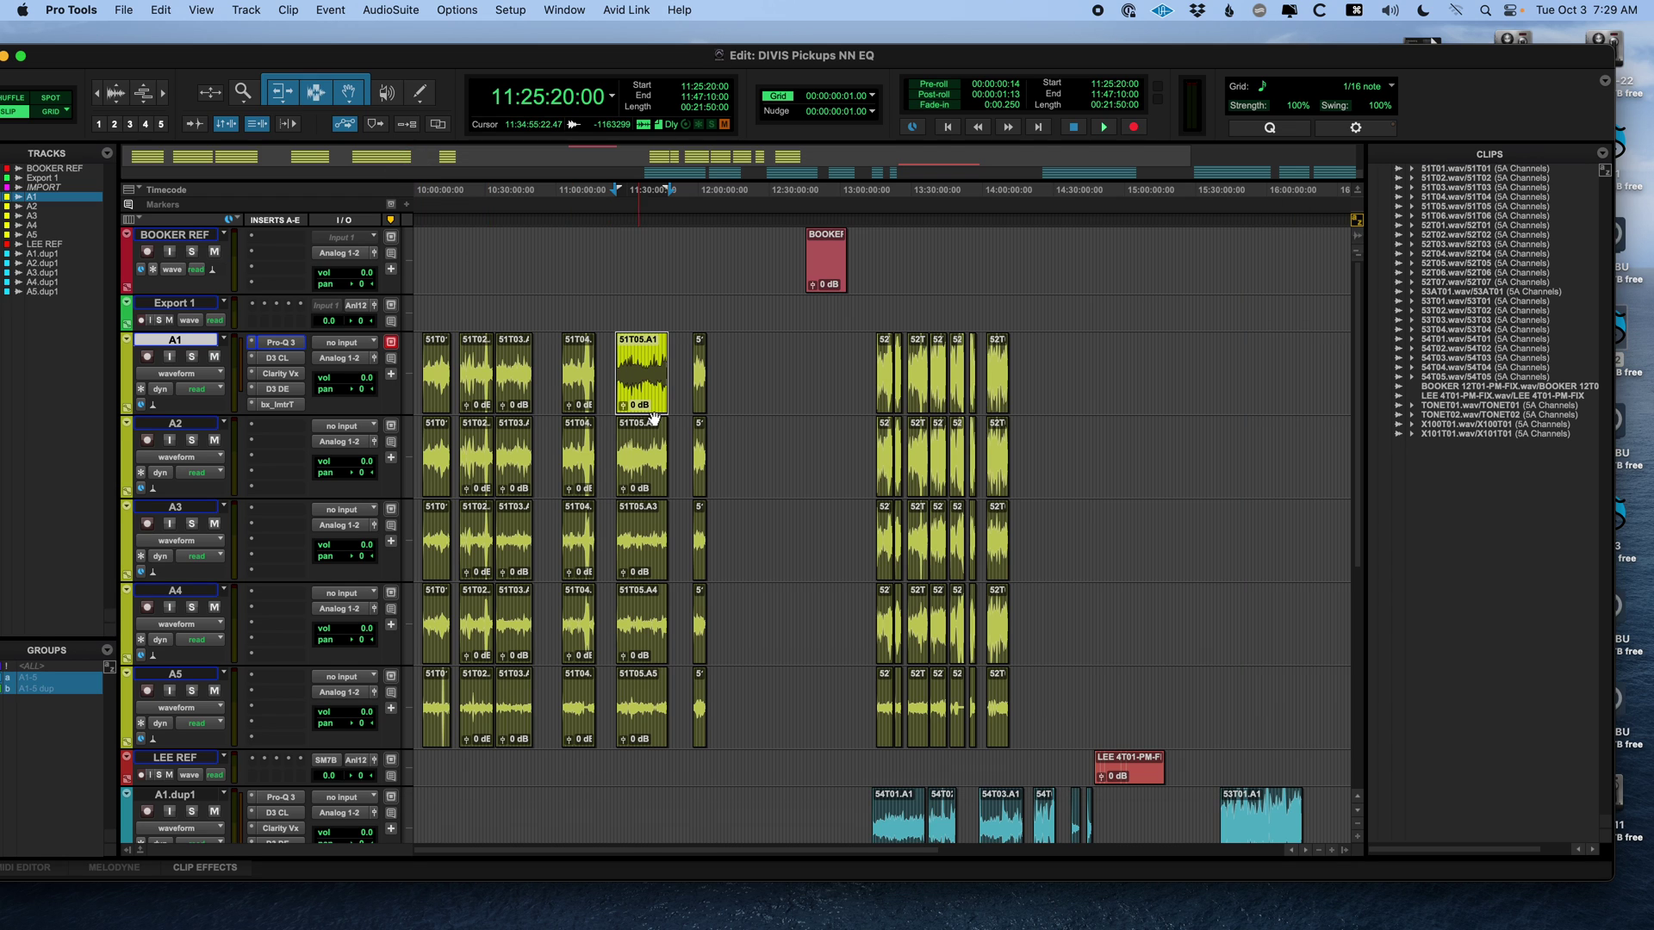
# - Open FabFilter Pro-Q 3 as an AudioSuite effect and paste the copied EQ settings into it
pyautogui.click(395, 10)
pyautogui.moveTo(398, 35)
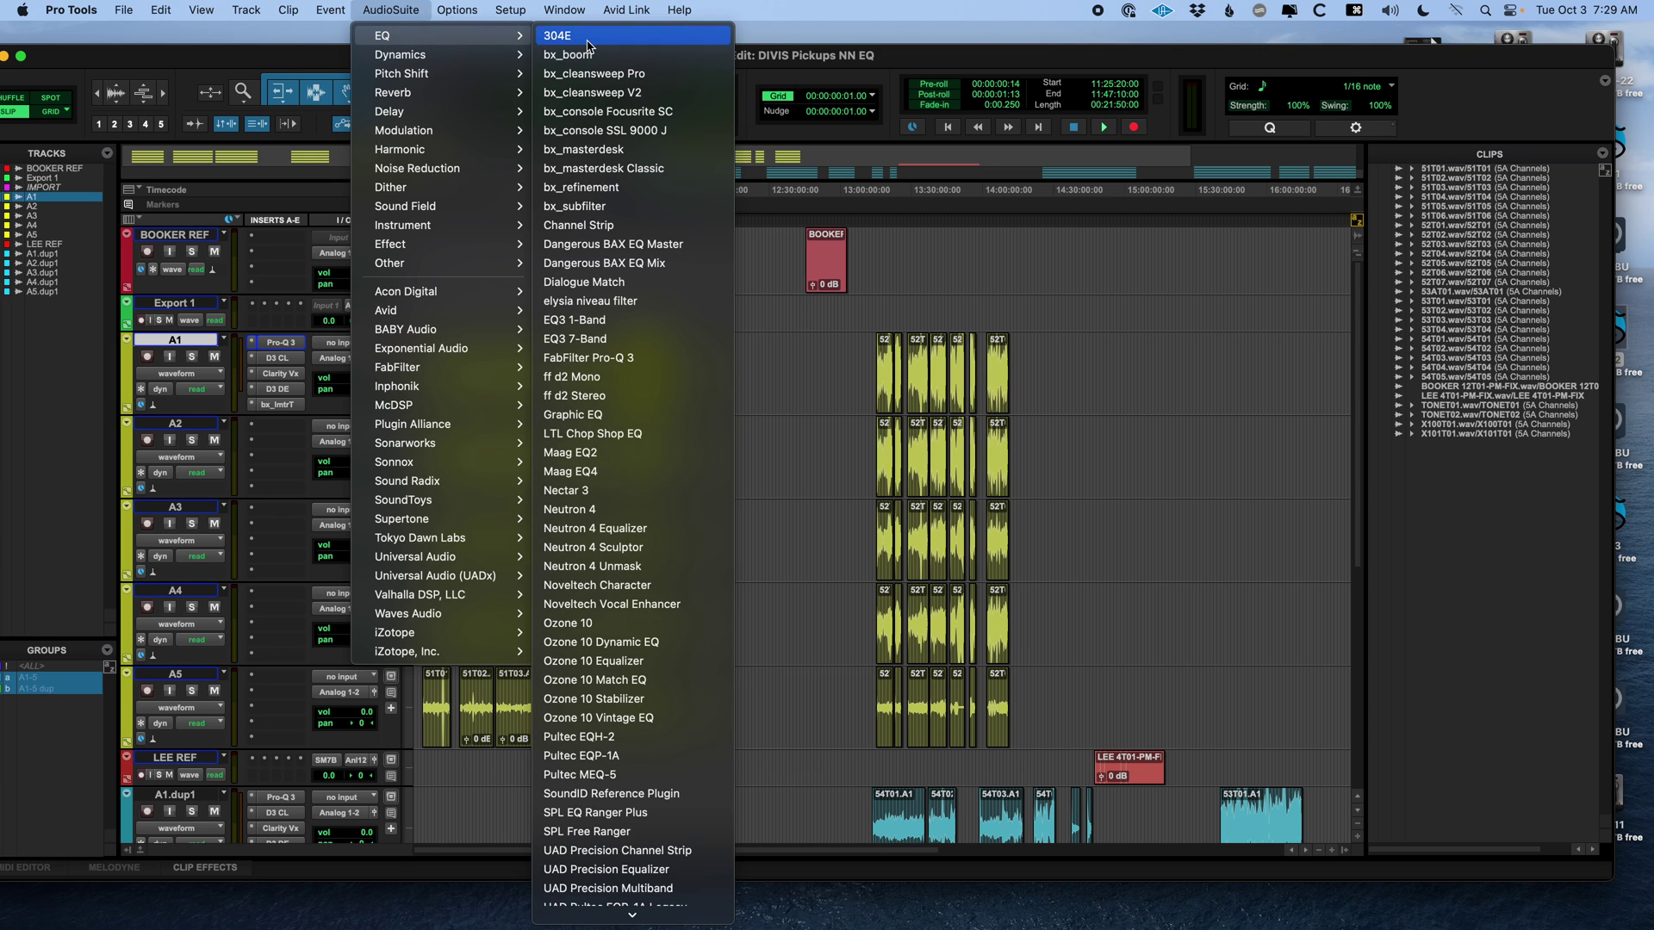
pyautogui.click(617, 359)
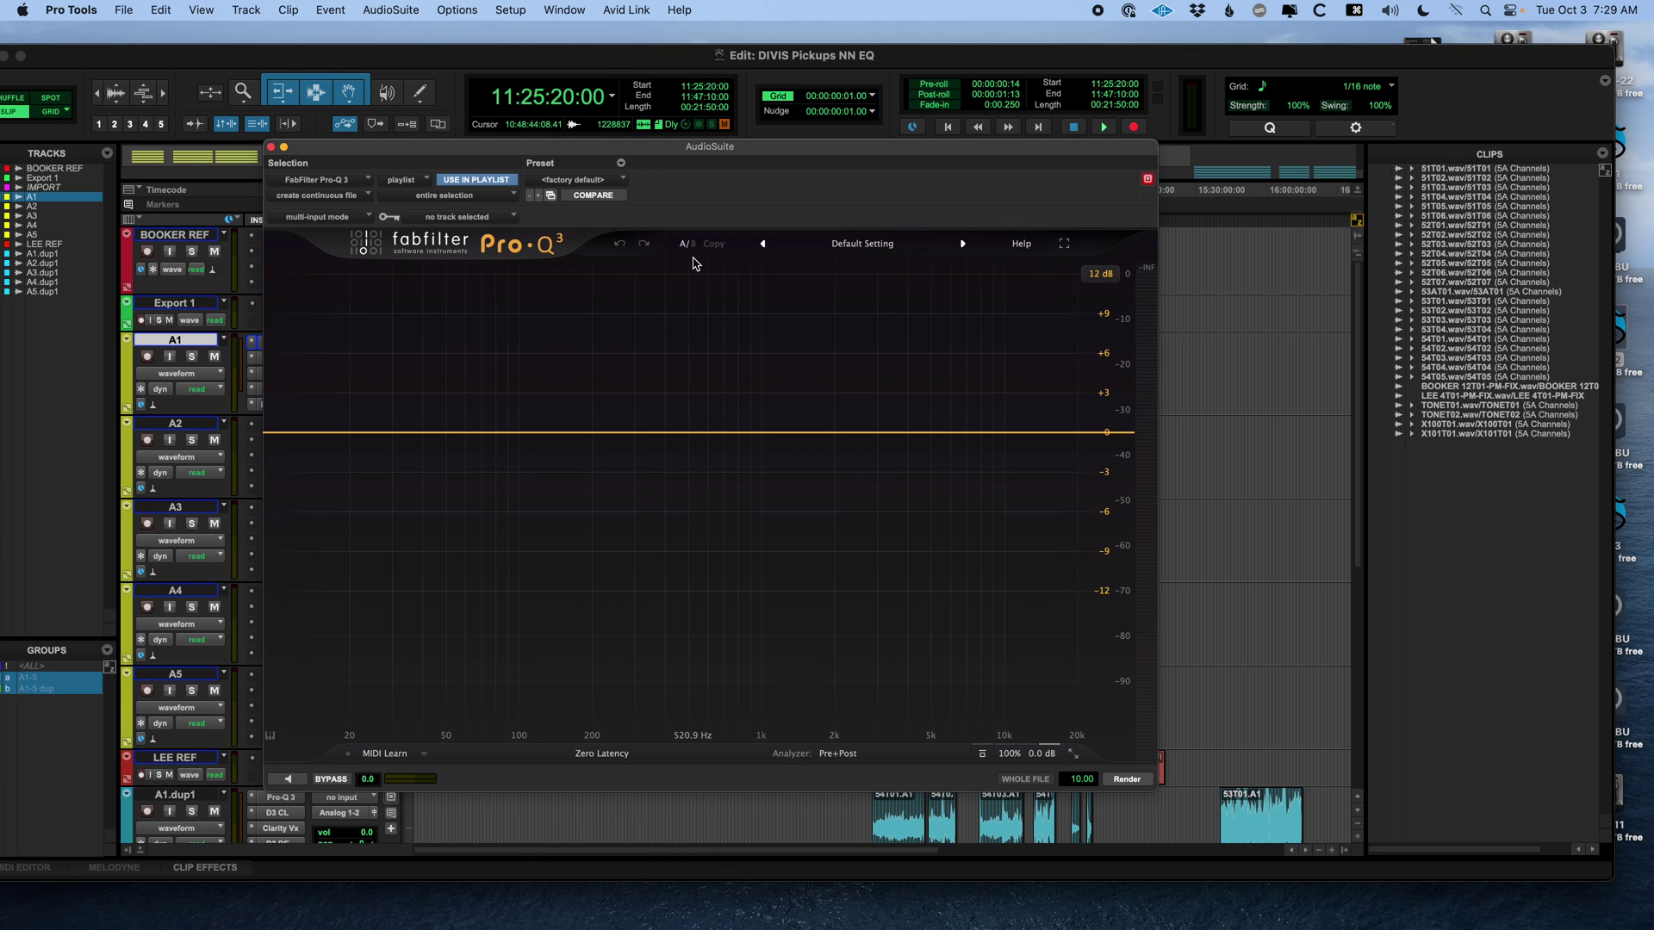
pyautogui.press('shift+super+v')
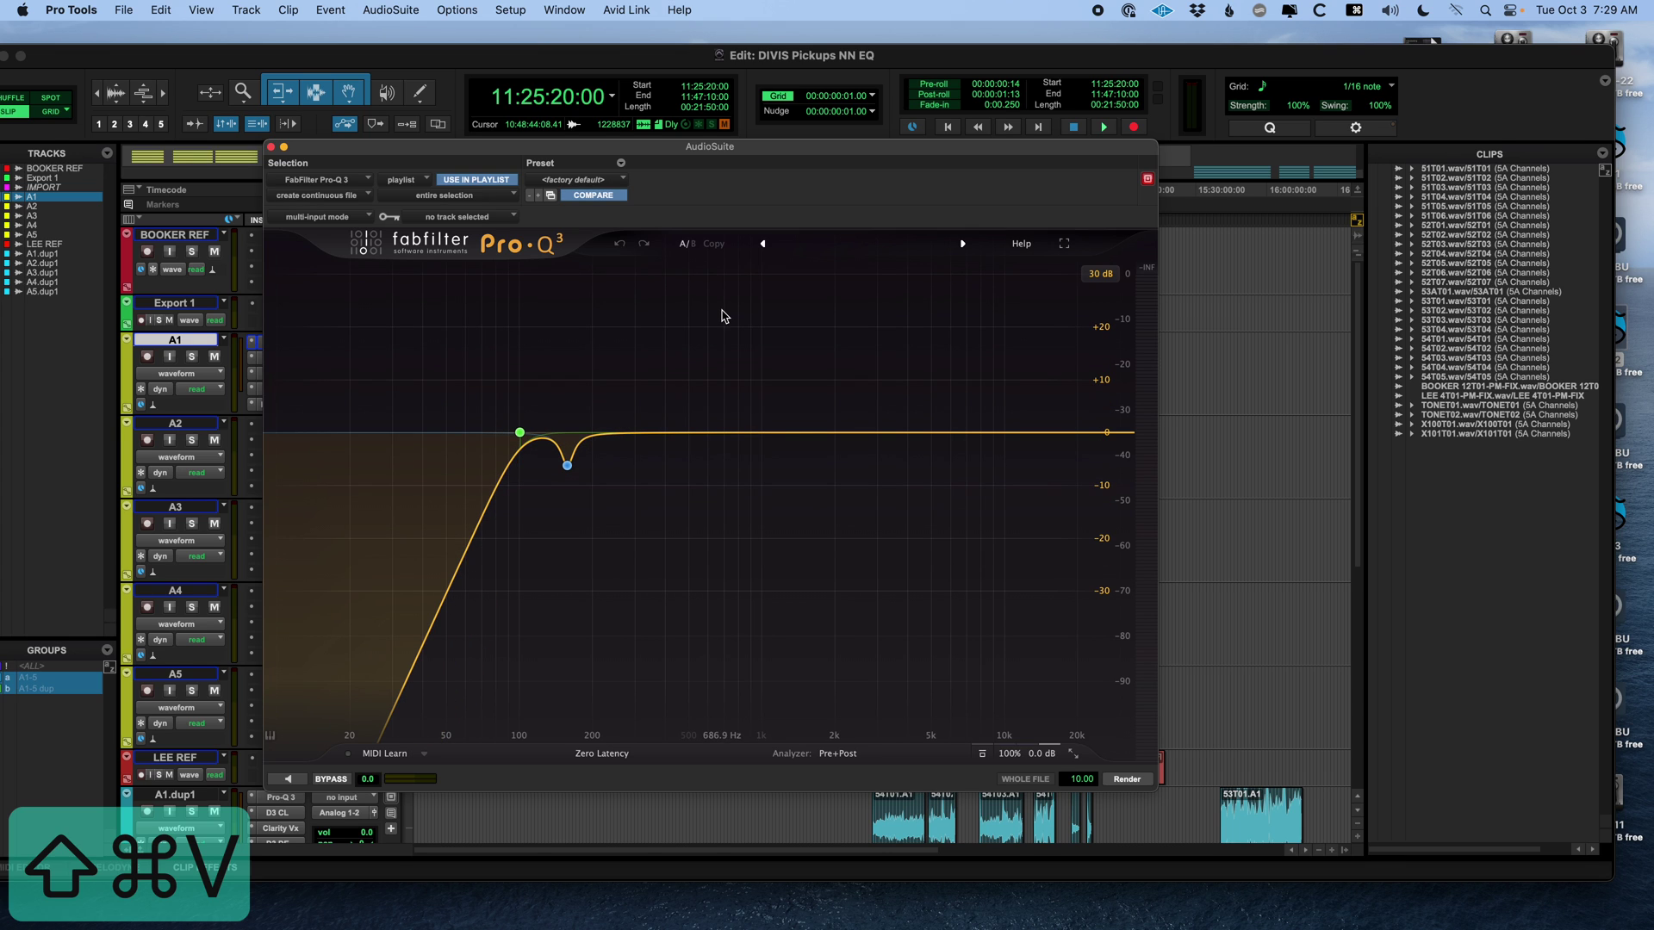
pyautogui.moveTo(667, 148); pyautogui.dragTo(1059, 90)
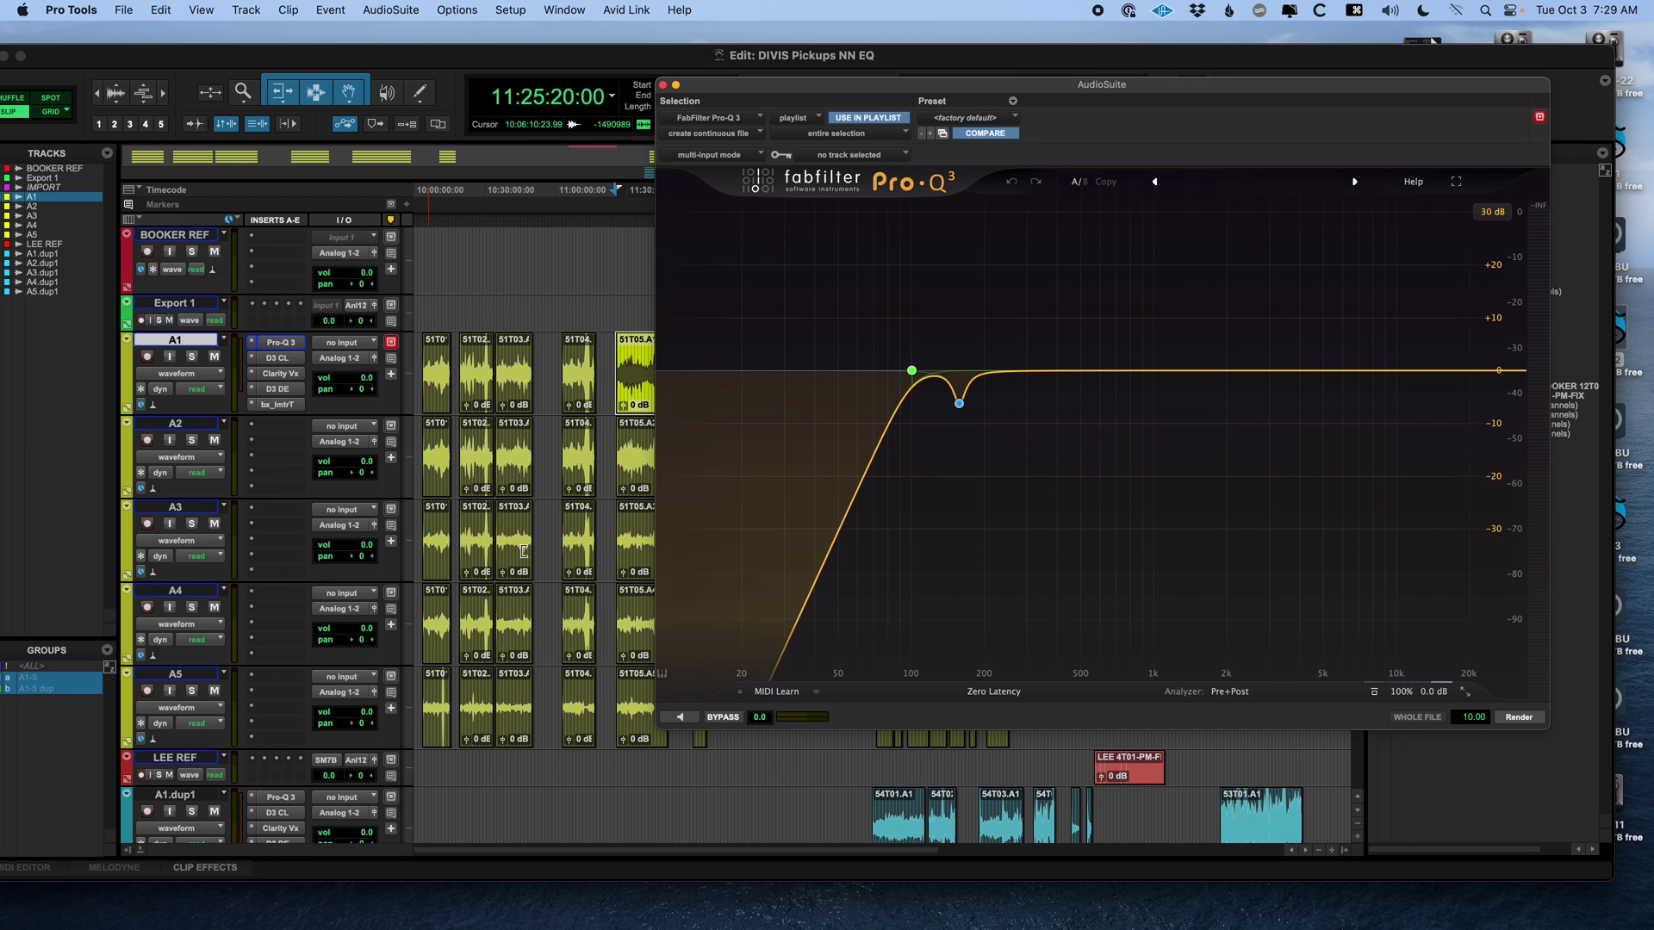
pyautogui.moveTo(811, 95)
pyautogui.mouseDown()
pyautogui.moveTo(756, 86)
pyautogui.moveTo(784, 82)
pyautogui.mouseUp()
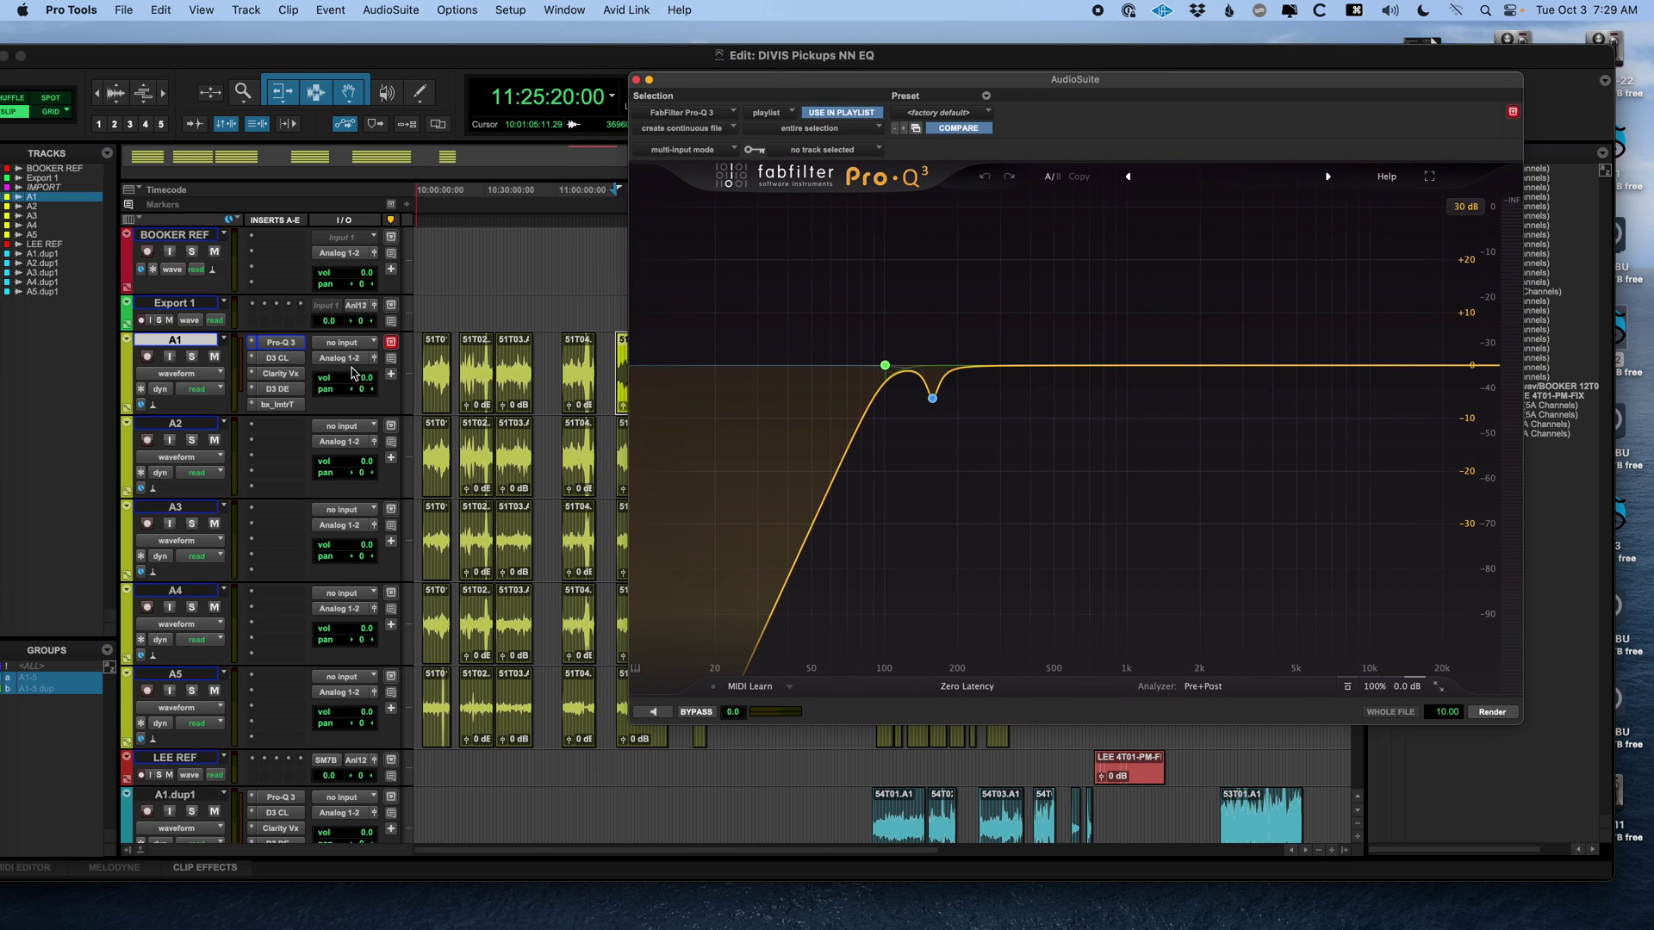
# - Make the Pro-Q 3 insert on track A1 inactive
pyautogui.rightClick(277, 347)
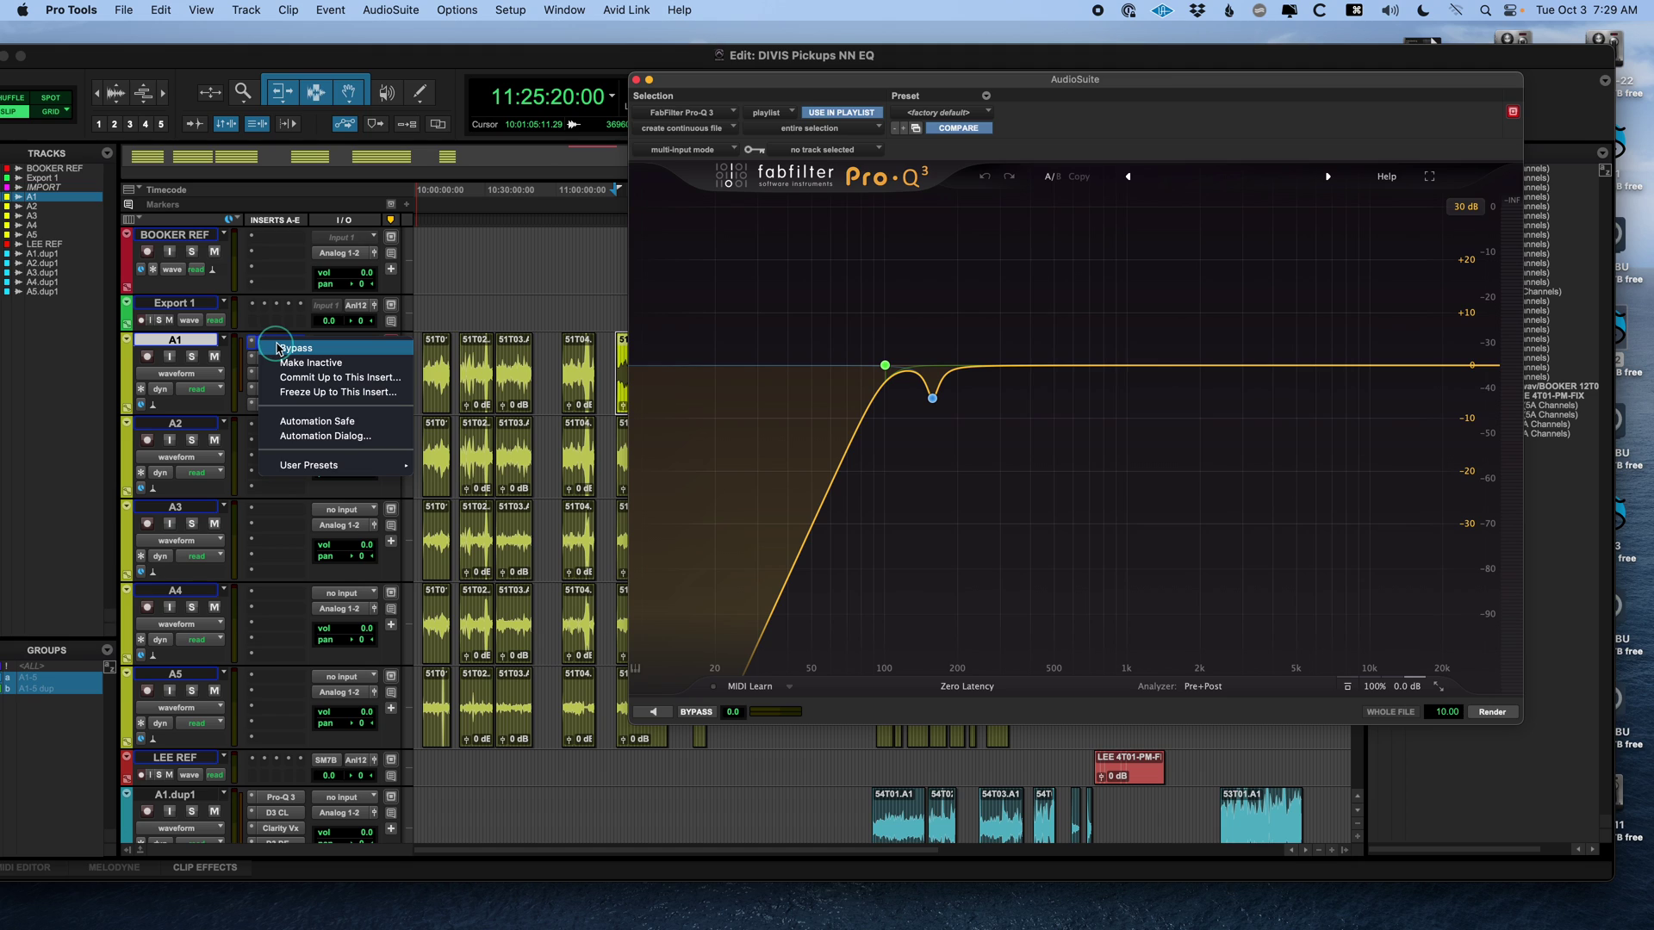
pyautogui.click(294, 363)
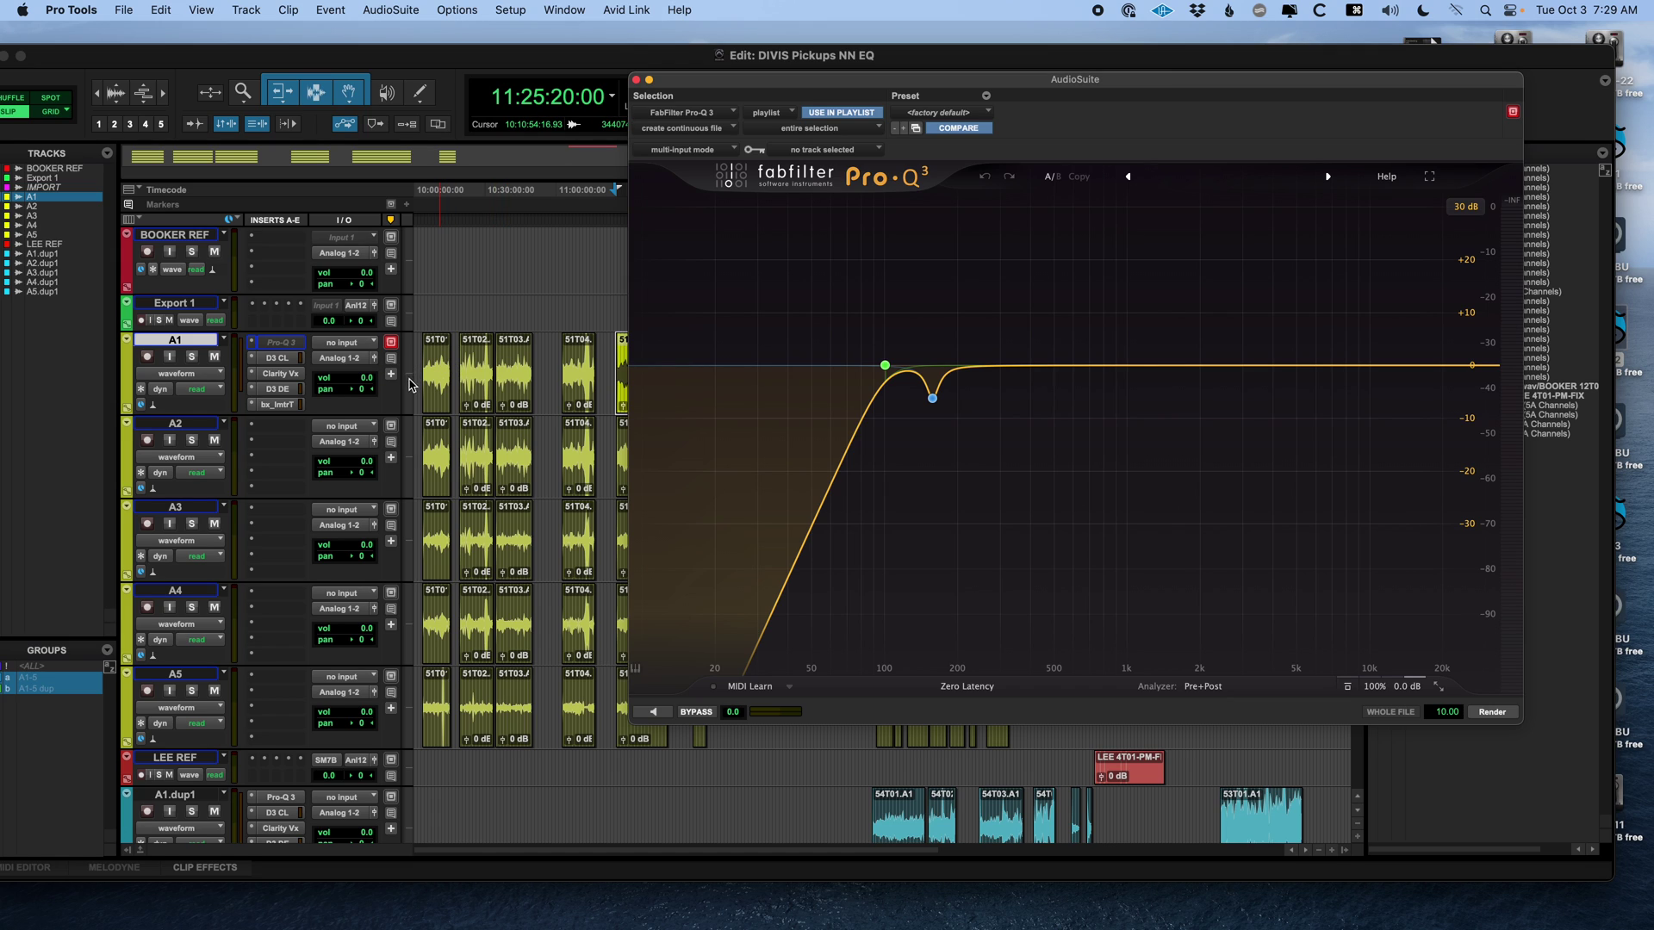
pyautogui.rightClick(282, 345)
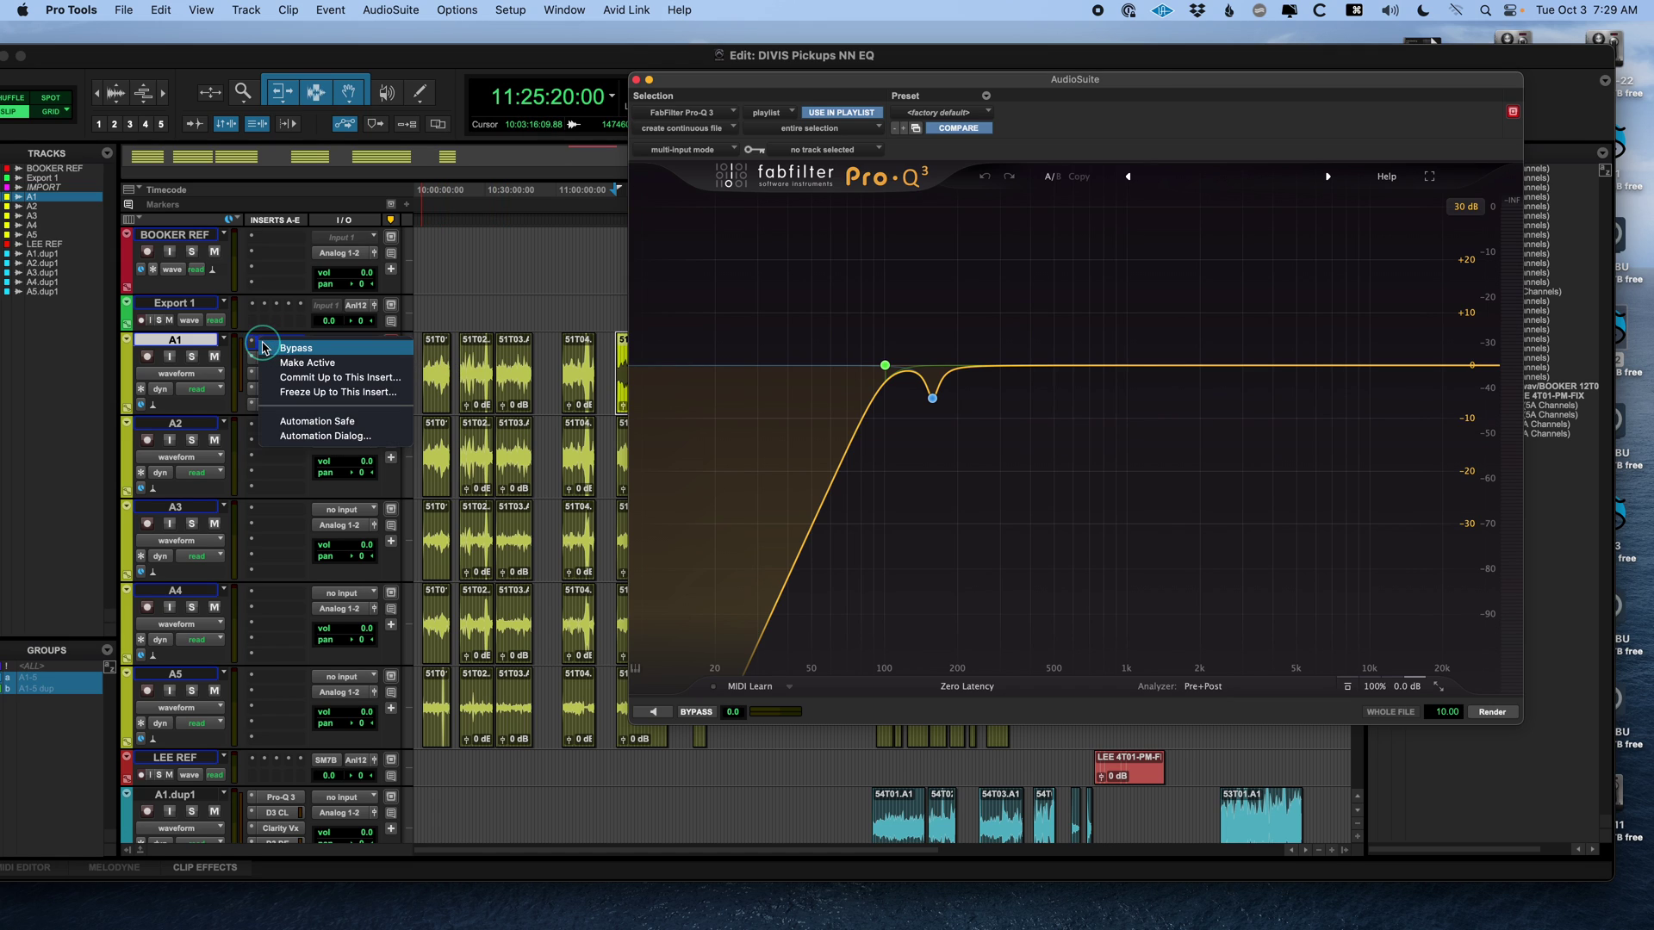
pyautogui.click(310, 365)
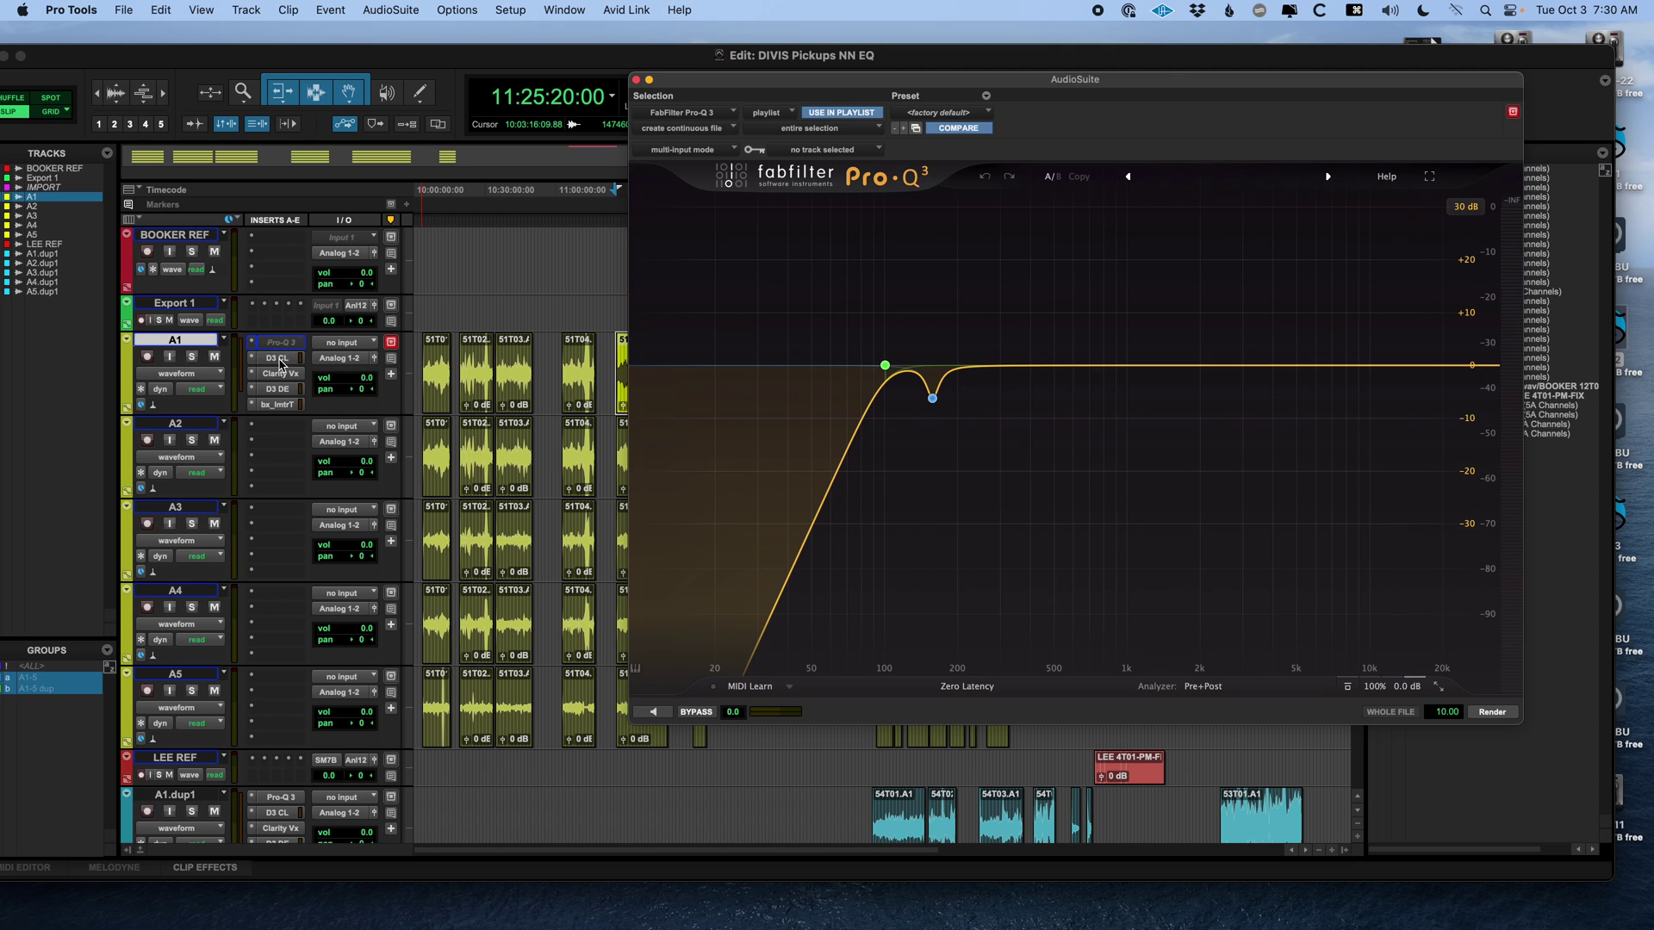
# - Select all the clips on track A1, from the session start past the last 52T clip
pyautogui.moveTo(845, 83); pyautogui.dragTo(951, 111)
pyautogui.click(553, 356)
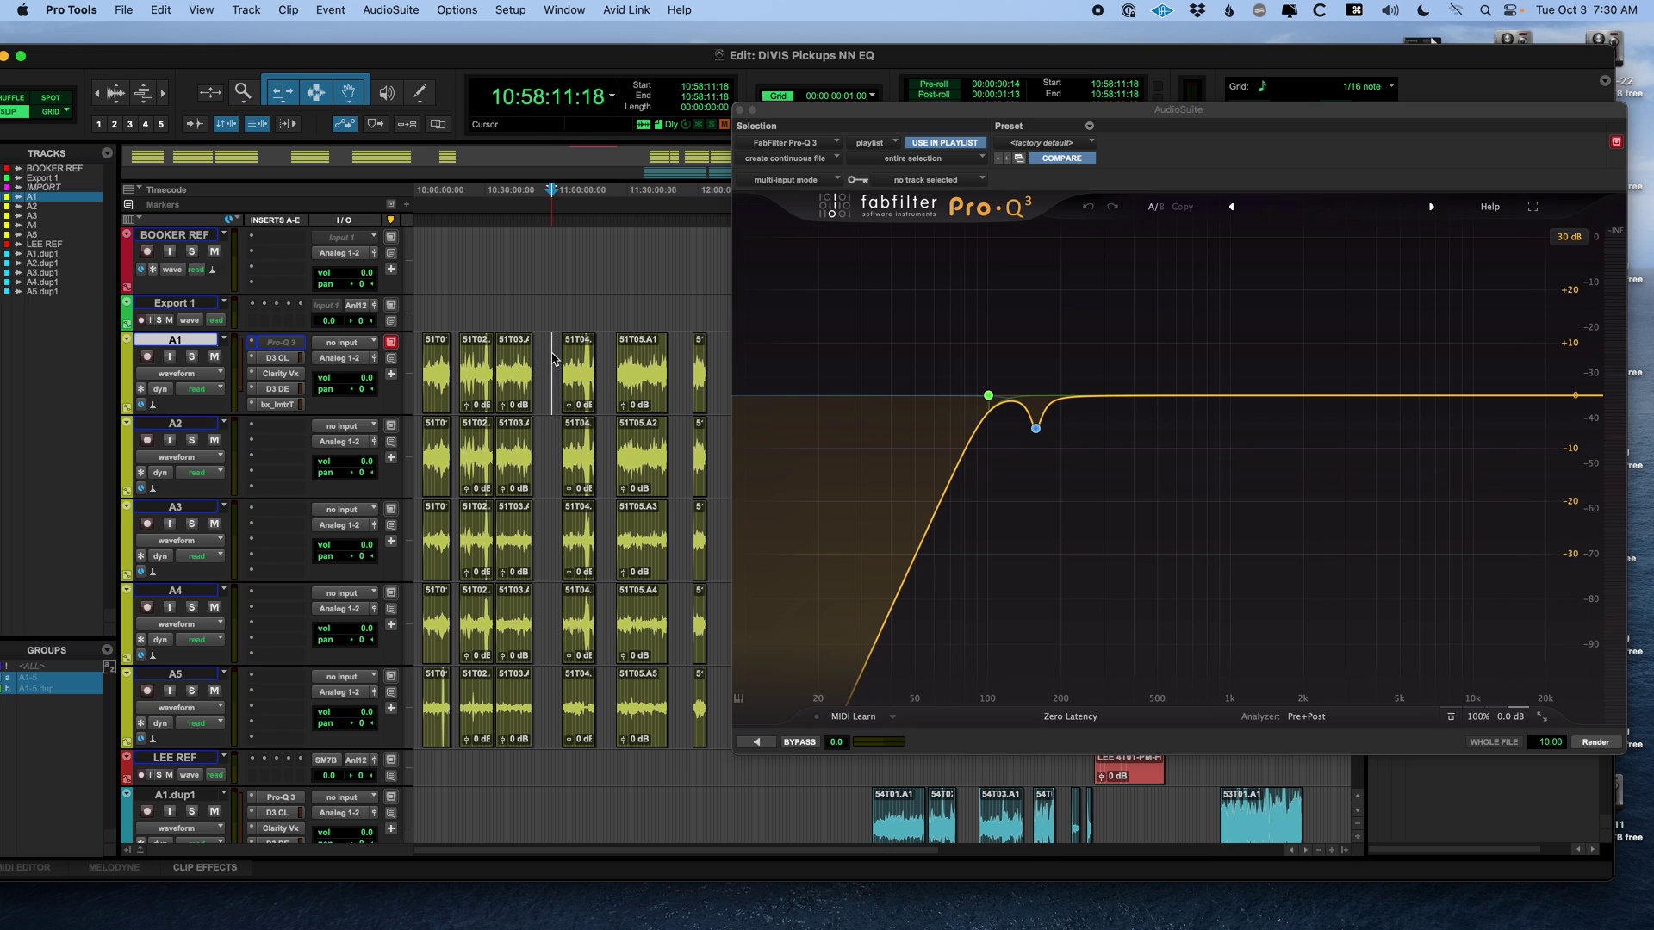
pyautogui.moveTo(905, 109); pyautogui.dragTo(0, 194)
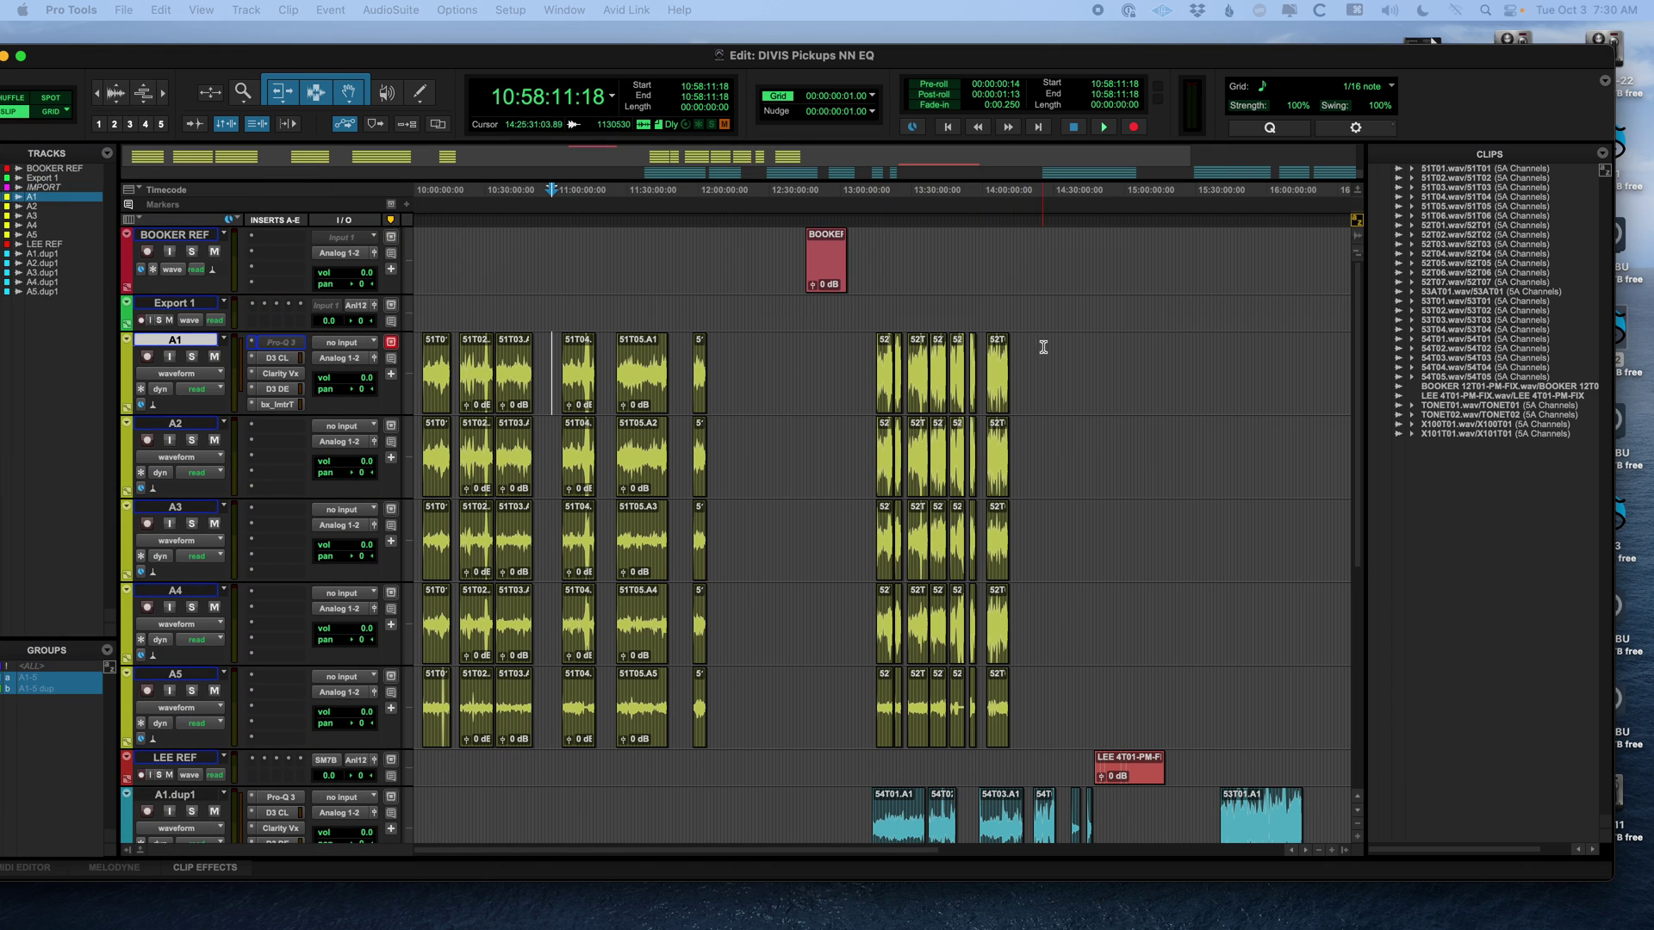
pyautogui.moveTo(1028, 358); pyautogui.dragTo(310, 349)
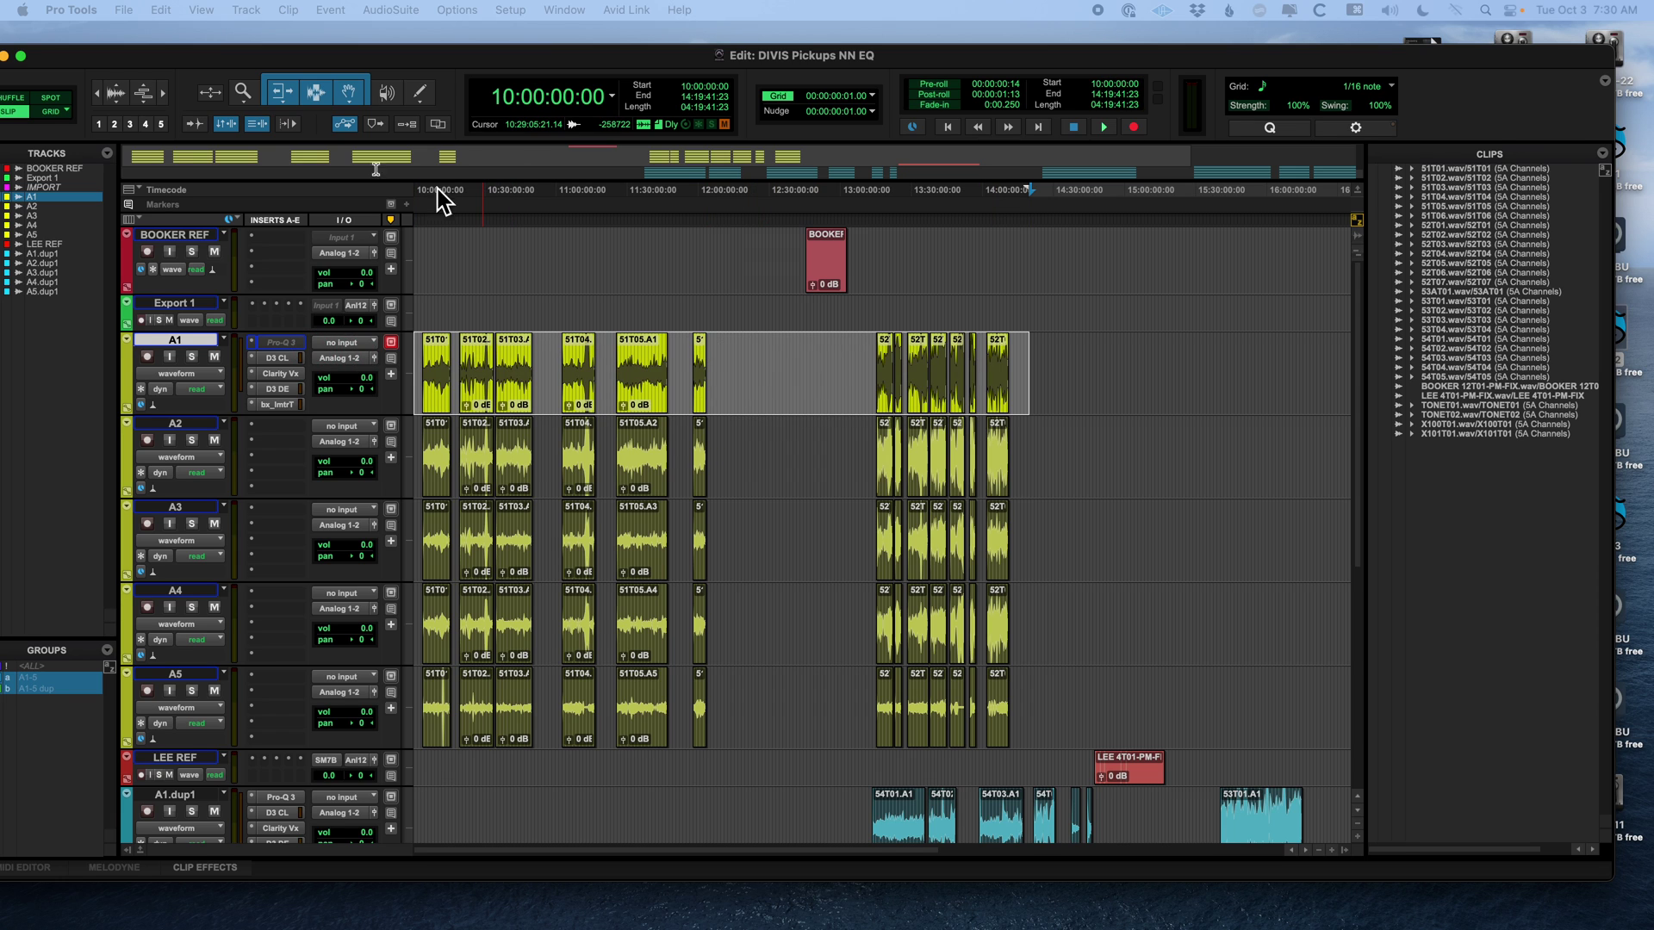
pyautogui.moveTo(0, 172); pyautogui.dragTo(954, 131)
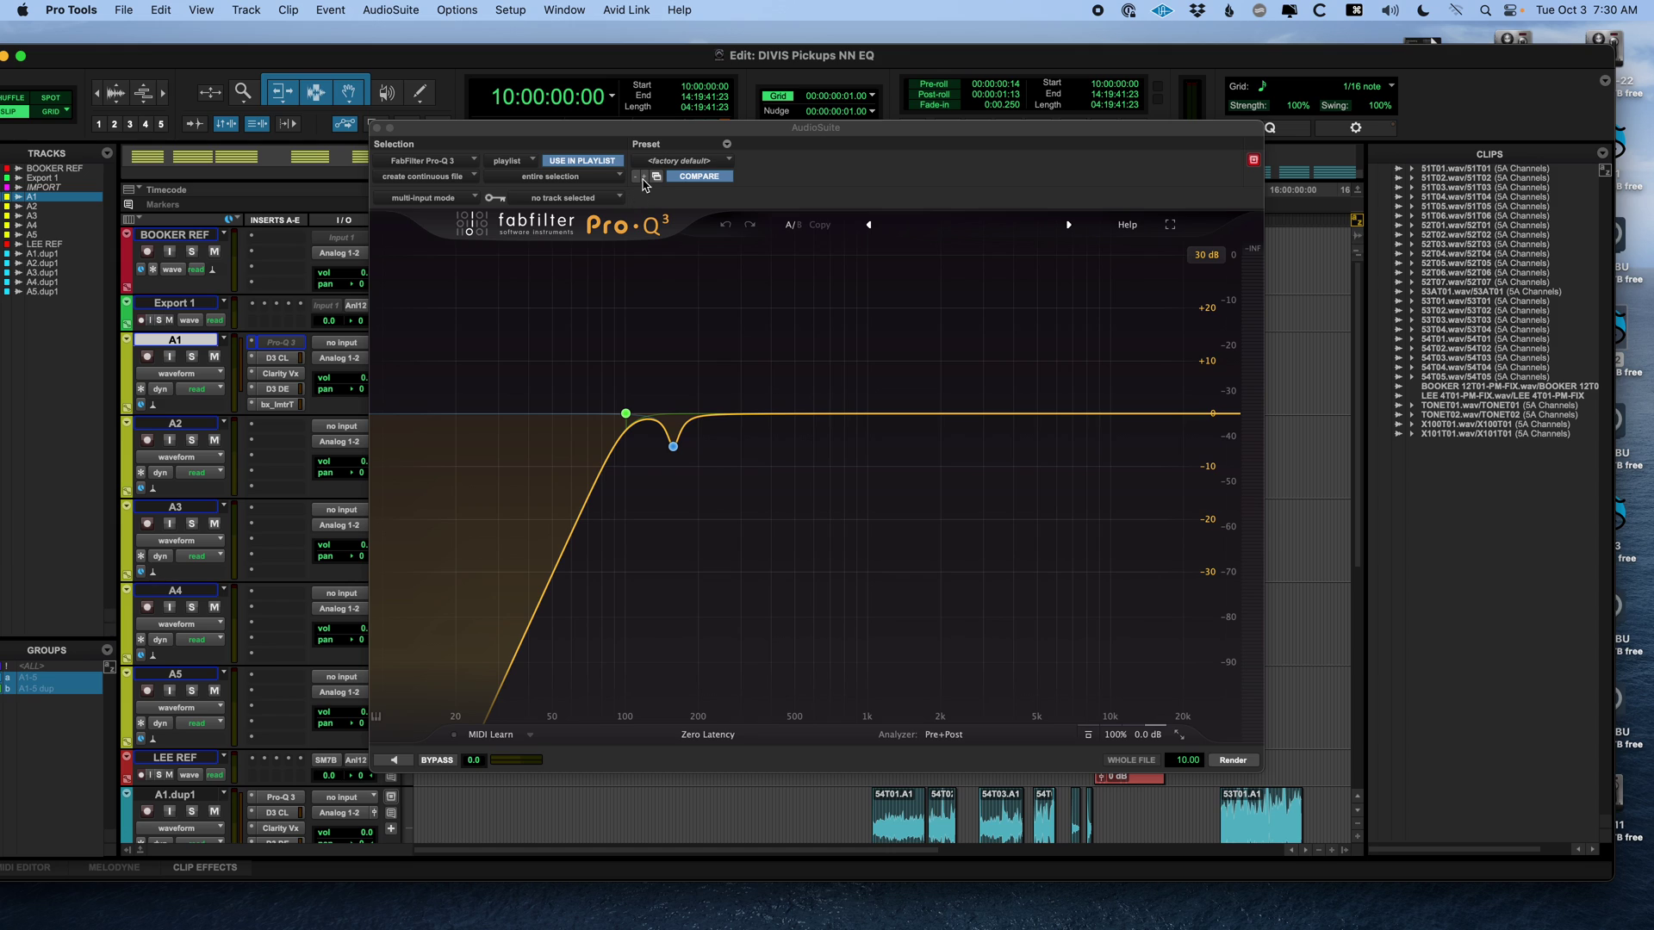
# - Set the AudioSuite processing output mode to create individual files
pyautogui.click(461, 177)
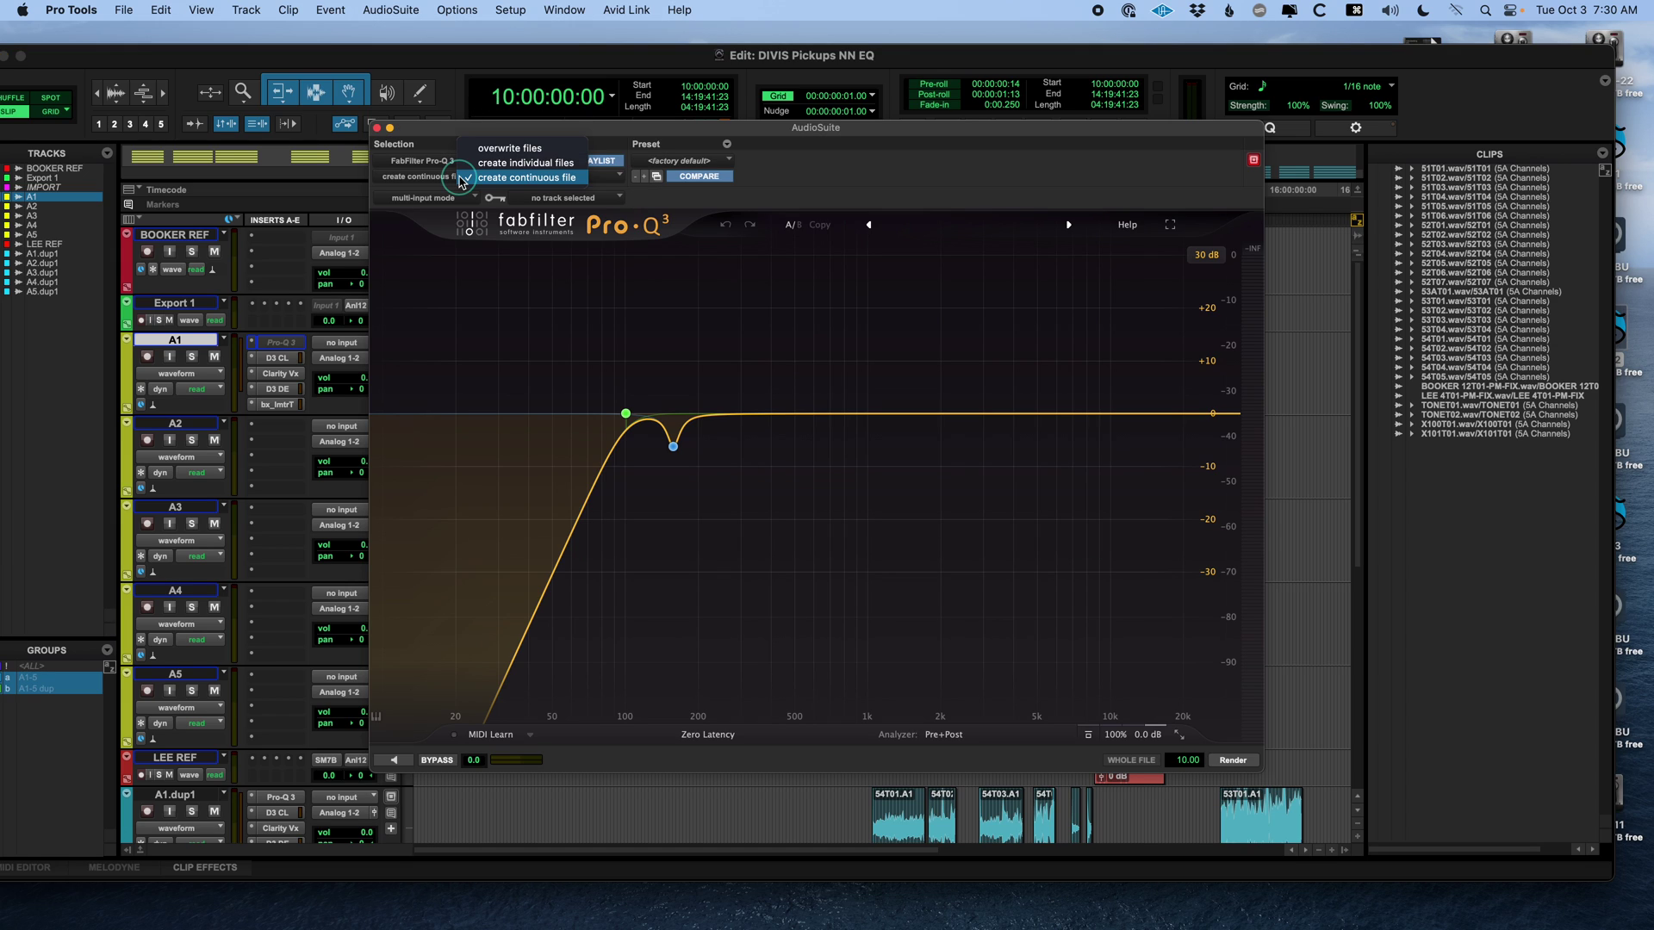
pyautogui.click(506, 177)
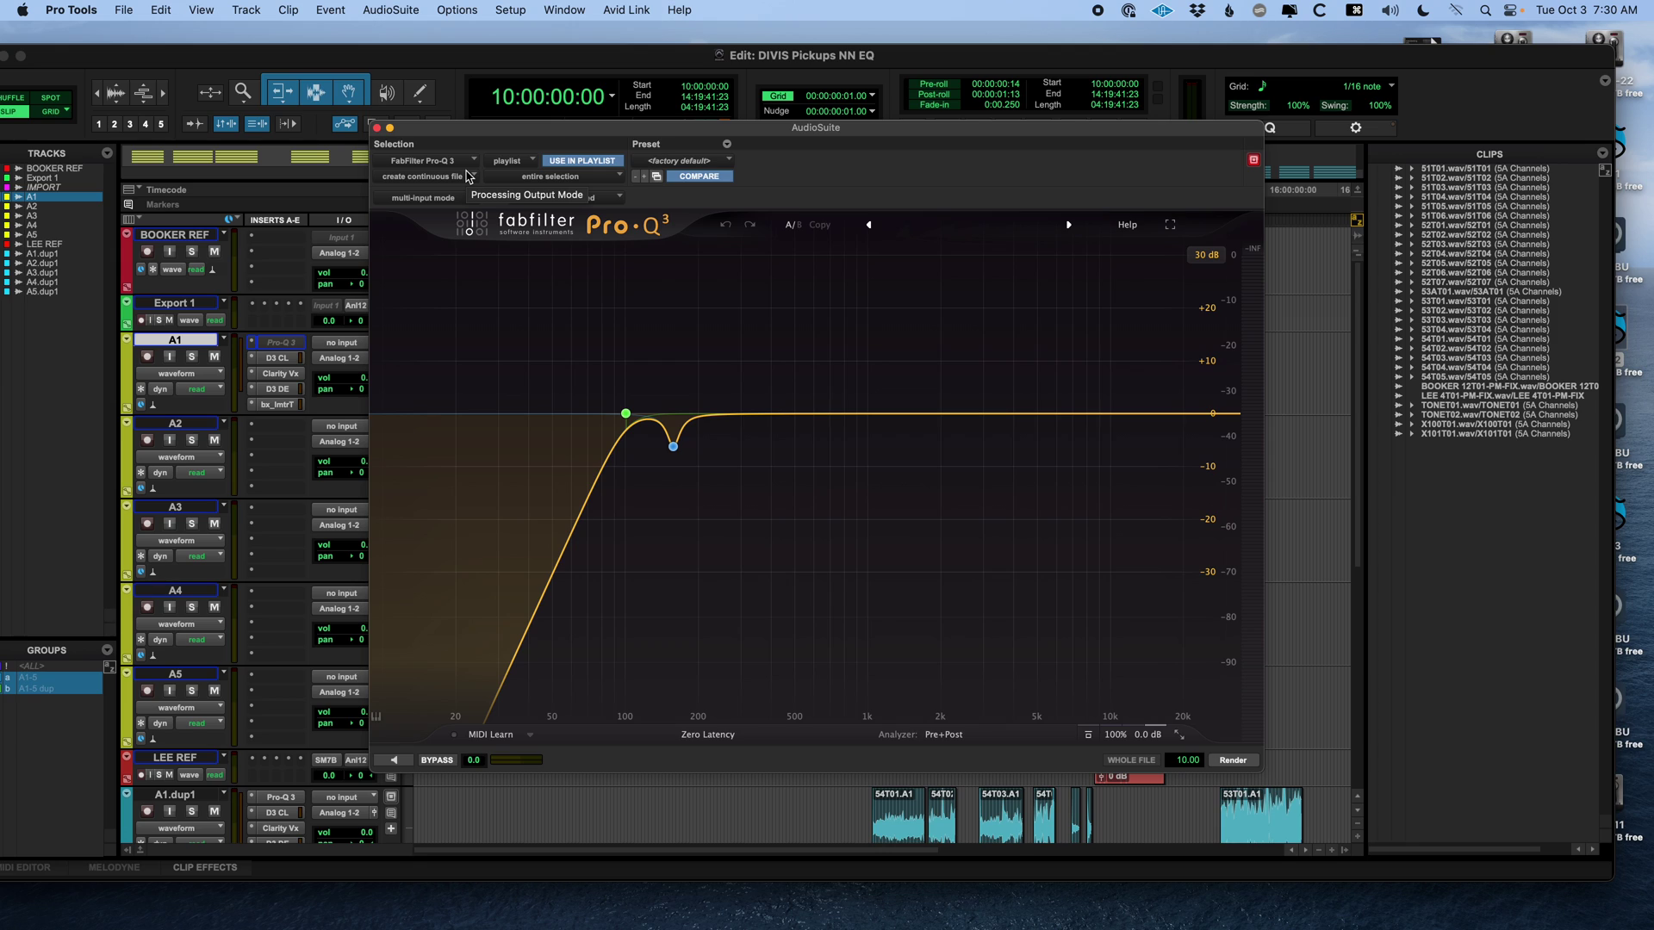
pyautogui.click(468, 175)
pyautogui.click(487, 150)
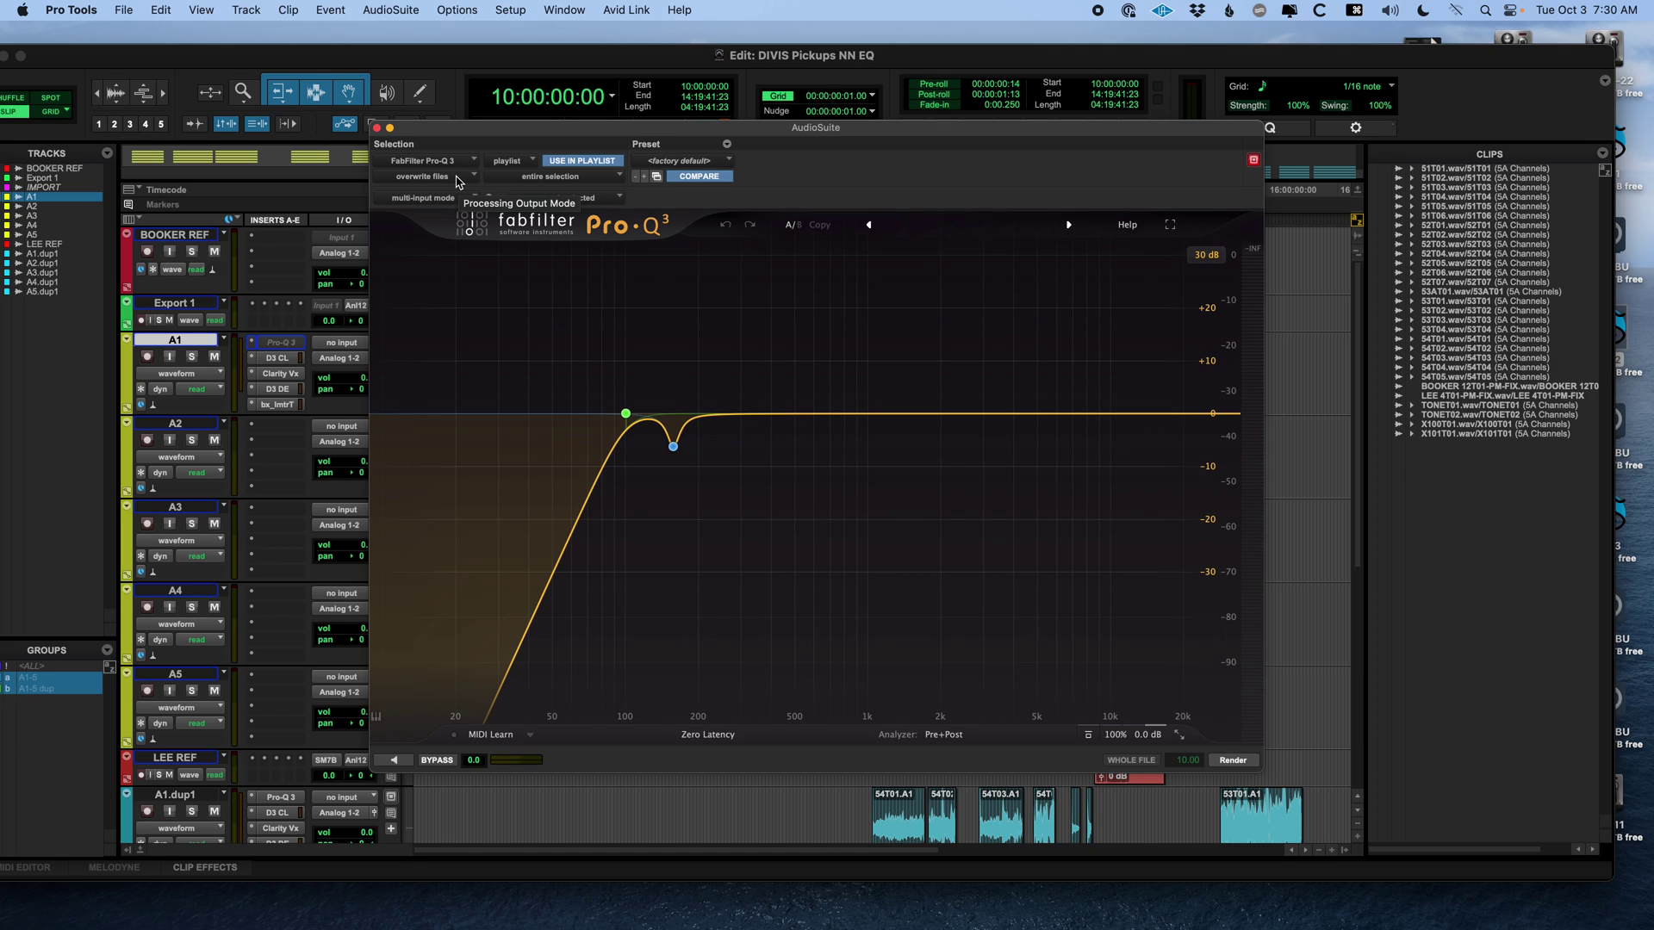
pyautogui.click(457, 177)
pyautogui.click(474, 190)
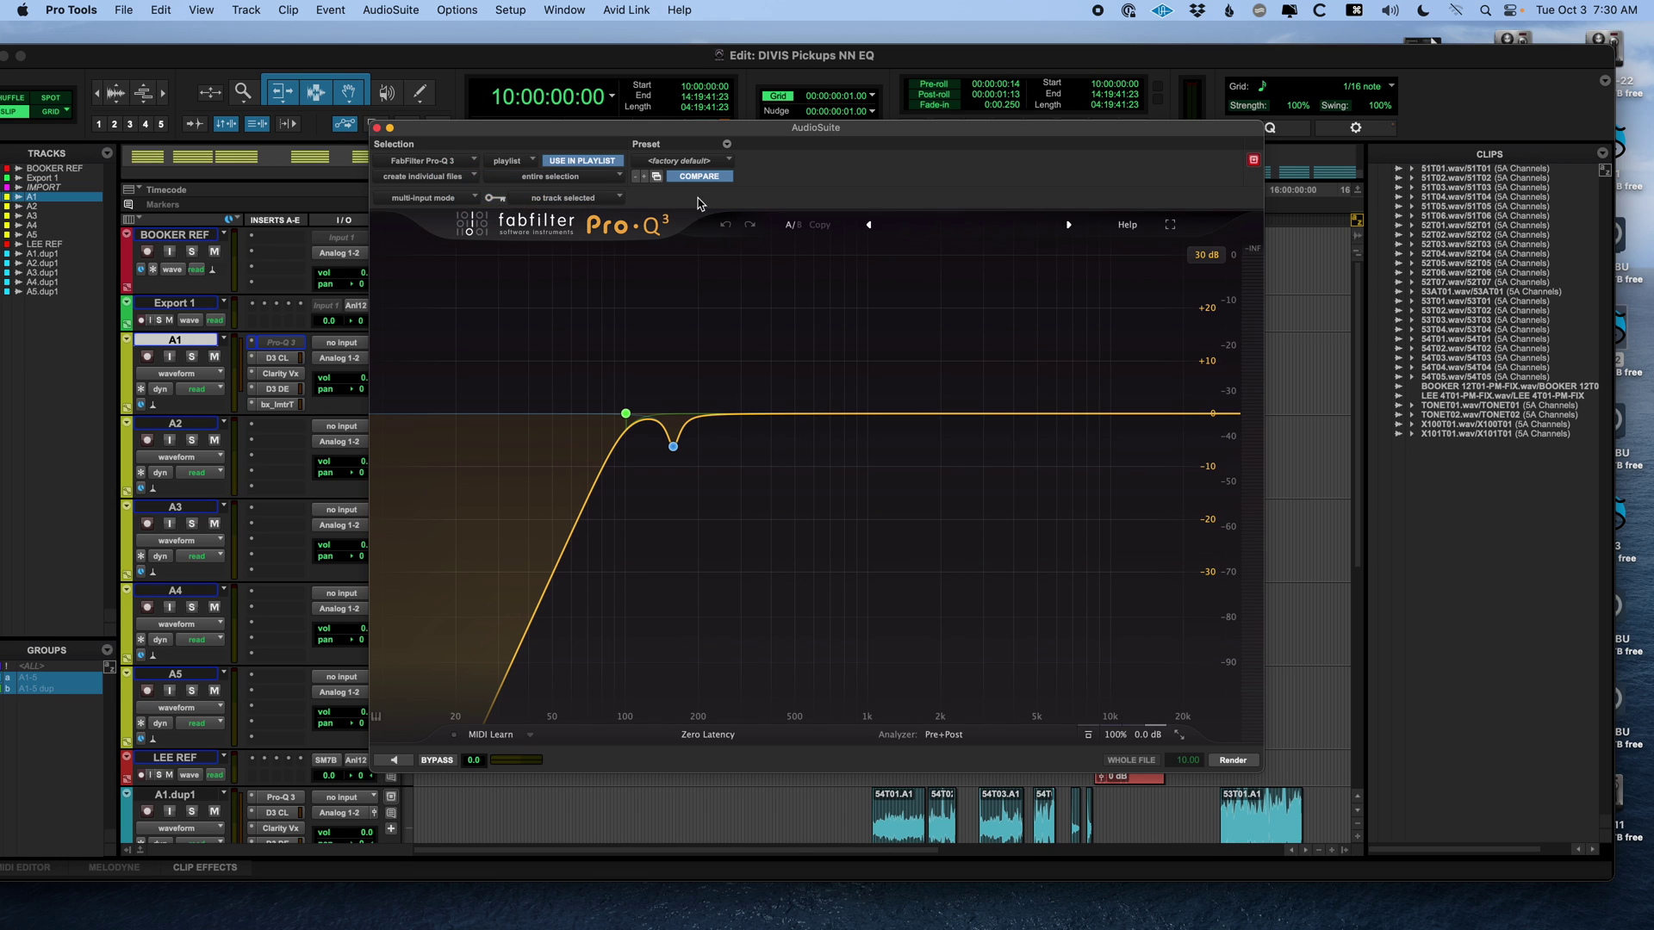
# - Set the AudioSuite processing to clip by clip and render the Pro-Q 3 EQ onto the selected A1 clips
pyautogui.moveTo(561, 129); pyautogui.dragTo(535, 472)
pyautogui.moveTo(687, 473); pyautogui.dragTo(626, 146)
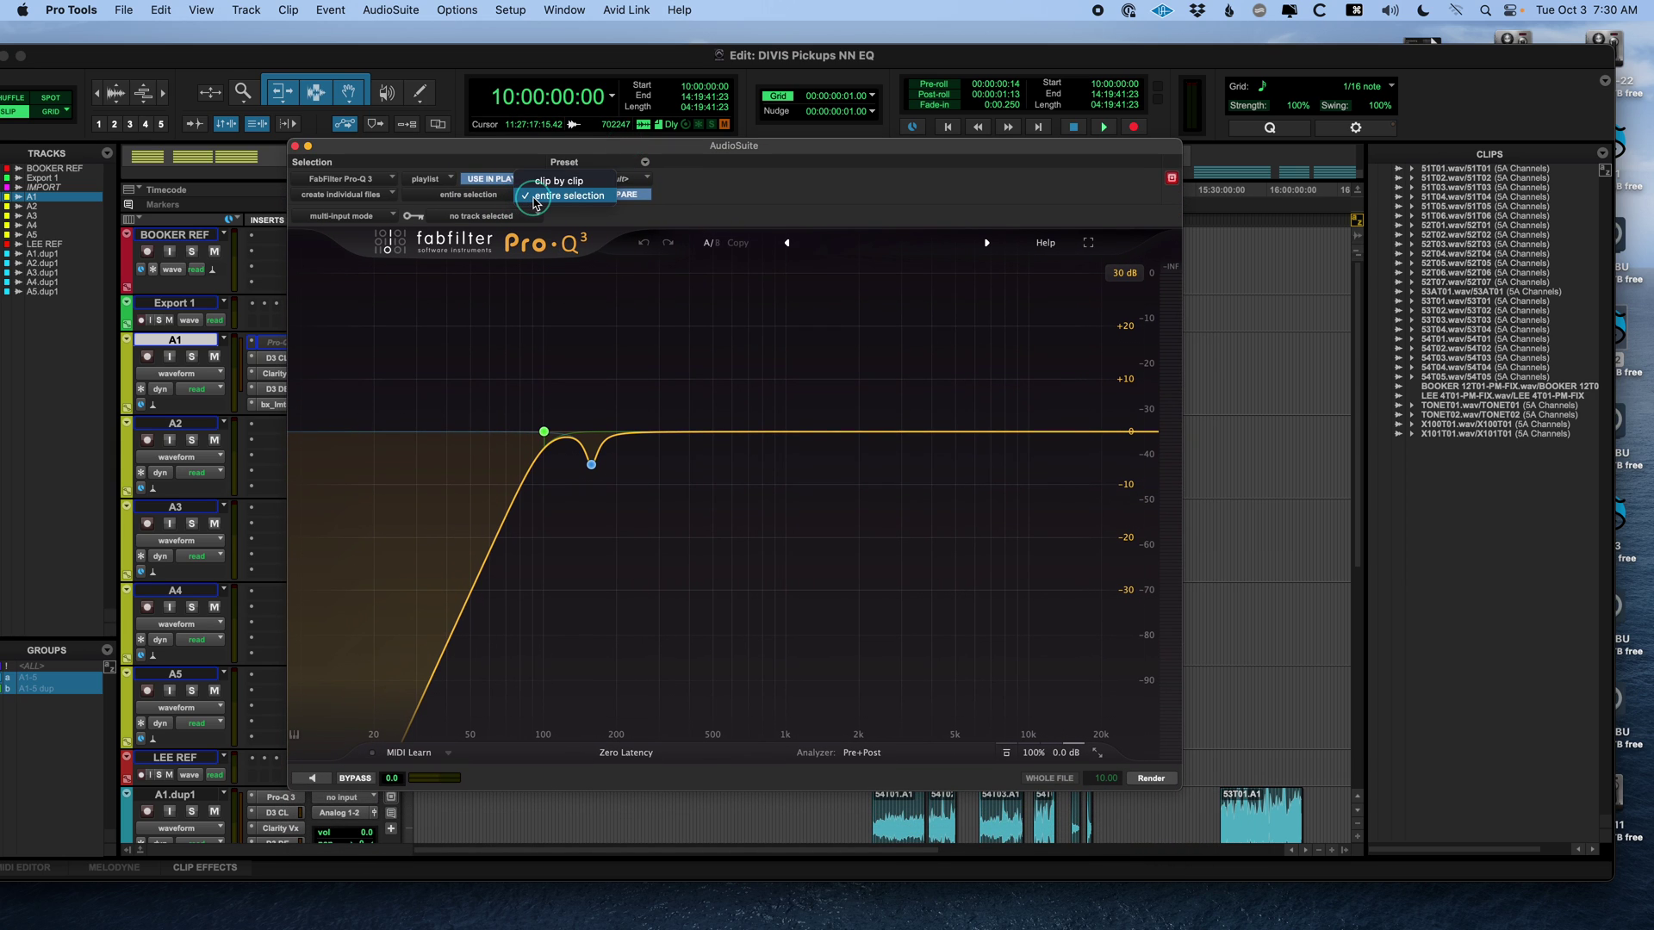
pyautogui.click(556, 181)
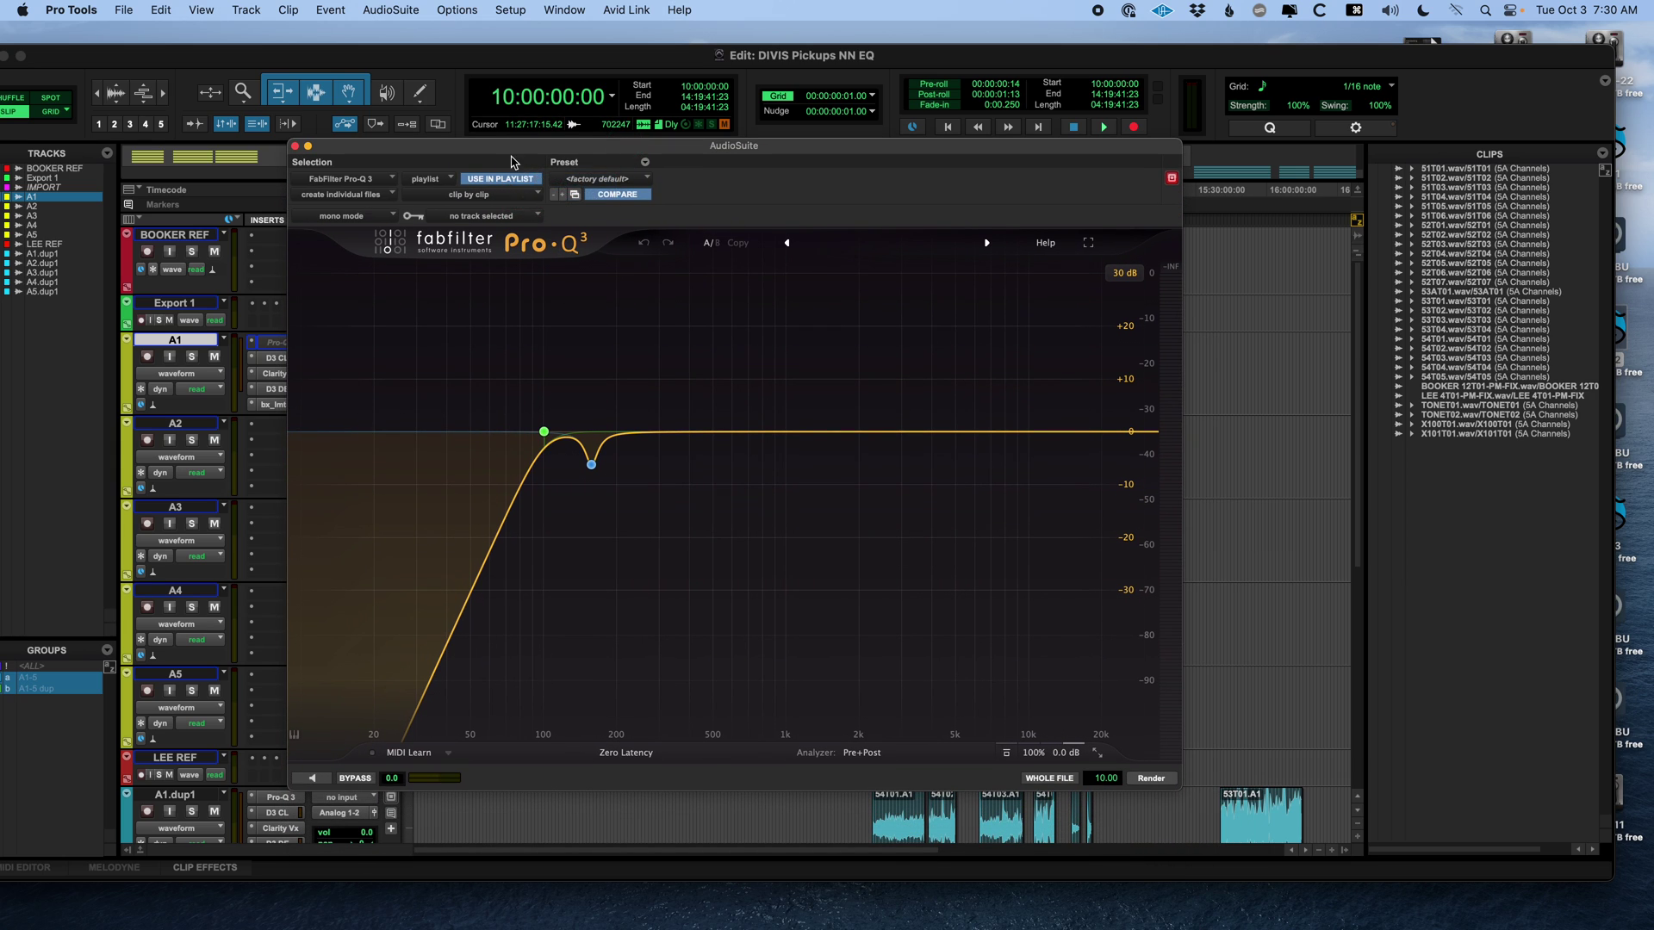
pyautogui.moveTo(498, 151); pyautogui.dragTo(612, 124)
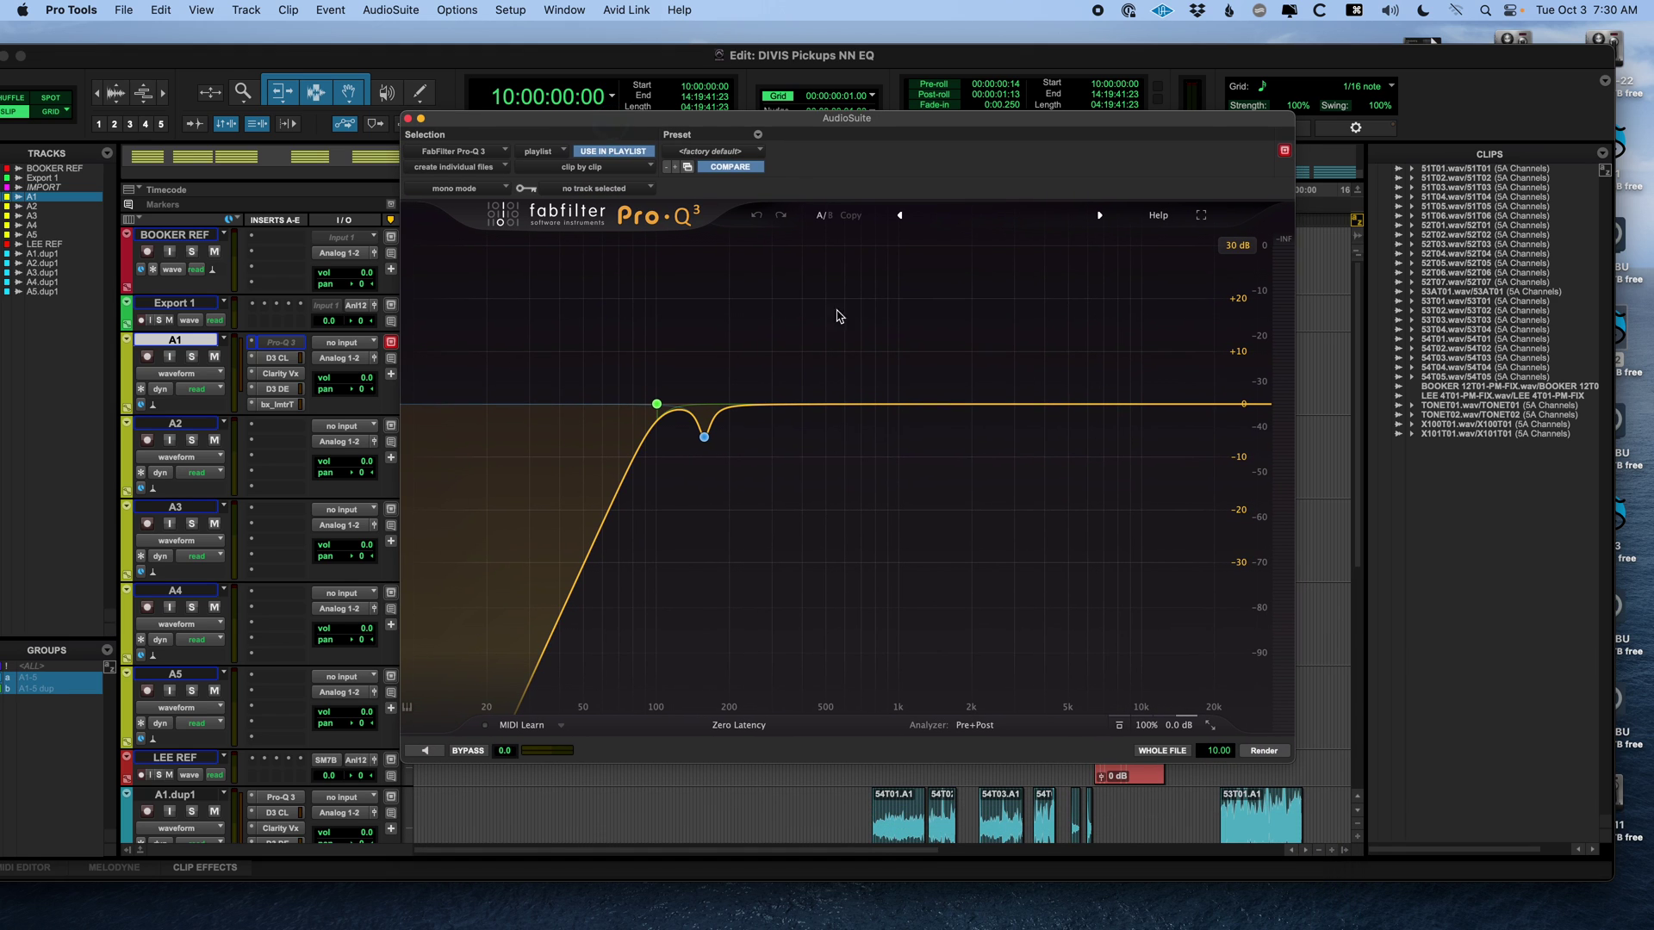
pyautogui.click(1264, 752)
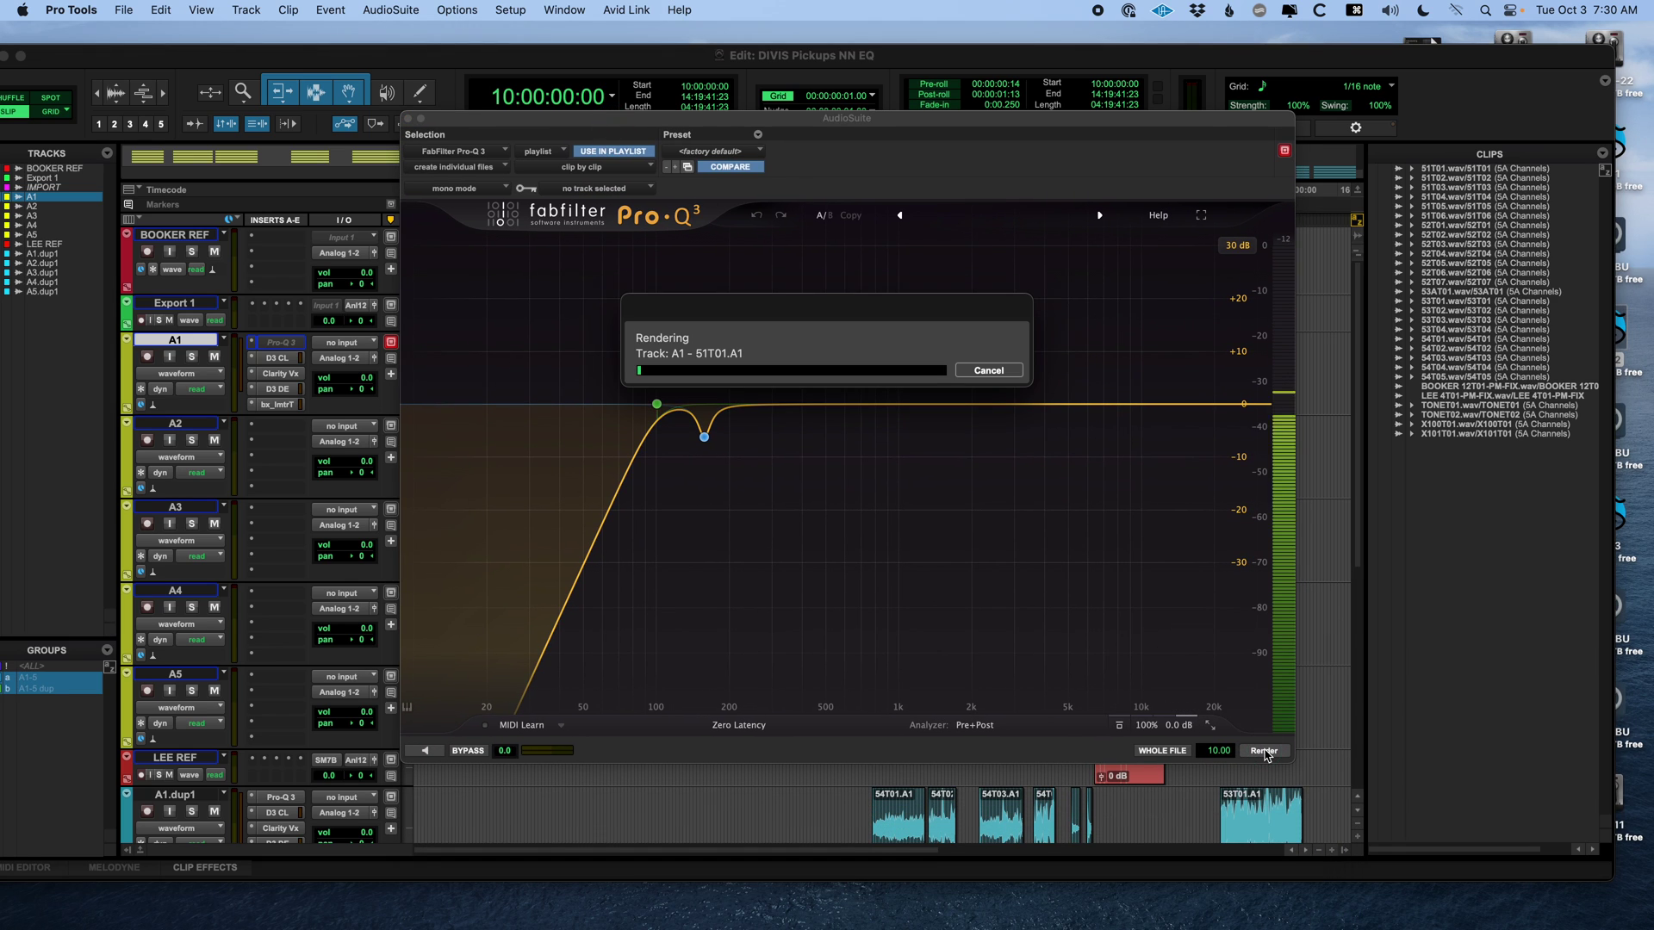